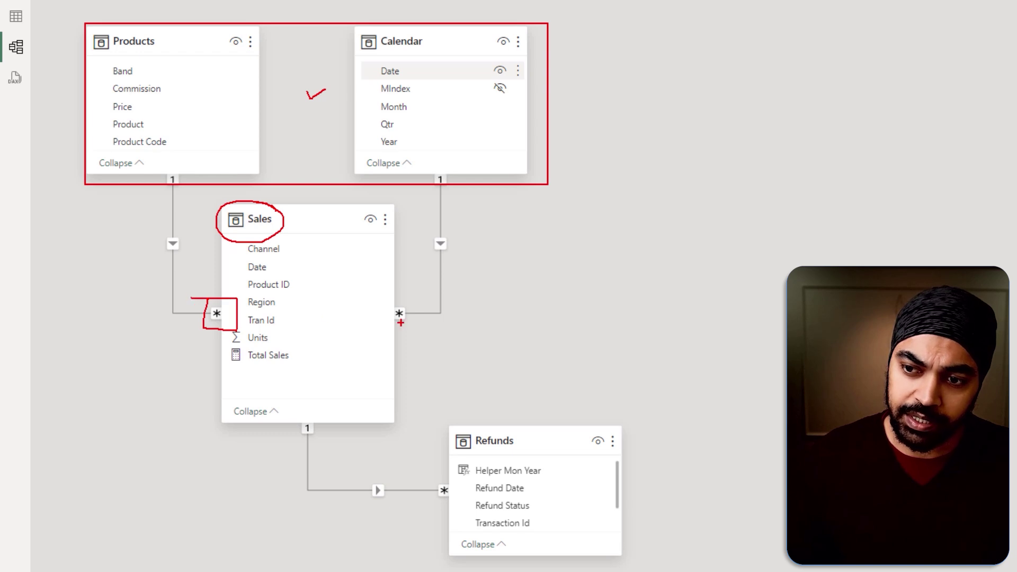
pyautogui.press('Escape')
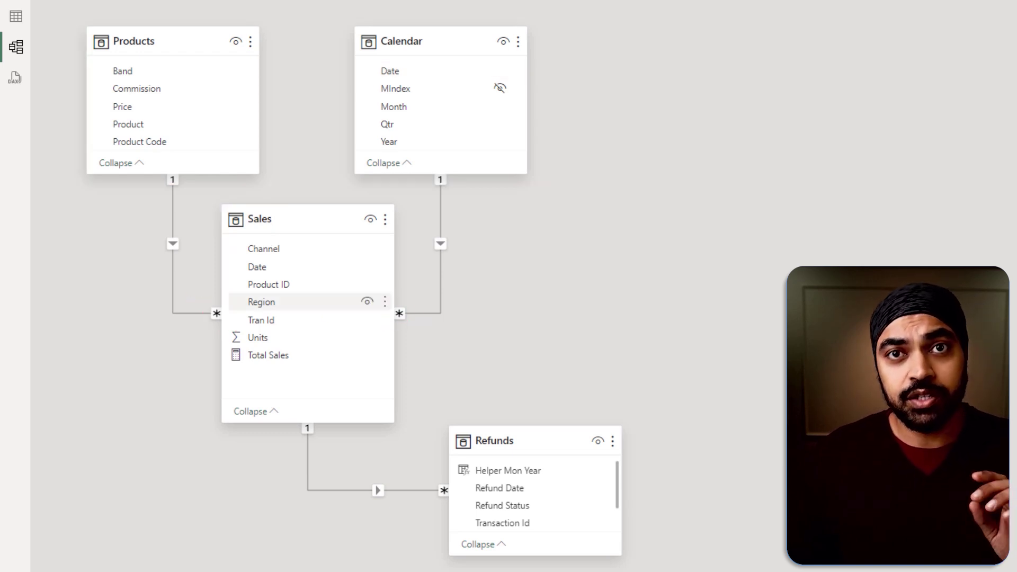
pyautogui.moveTo(88, 26); pyautogui.dragTo(551, 369)
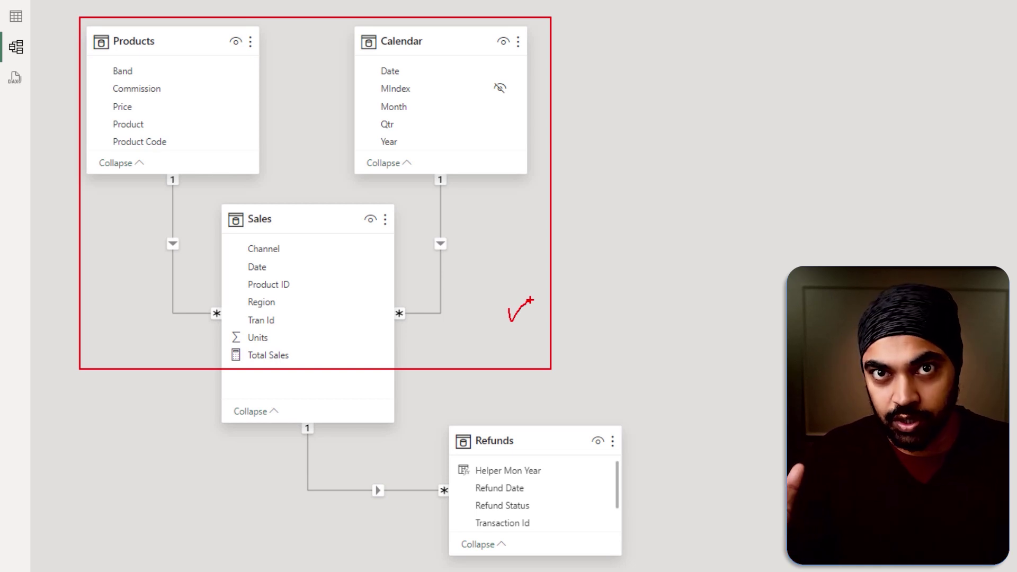
pyautogui.press('Escape')
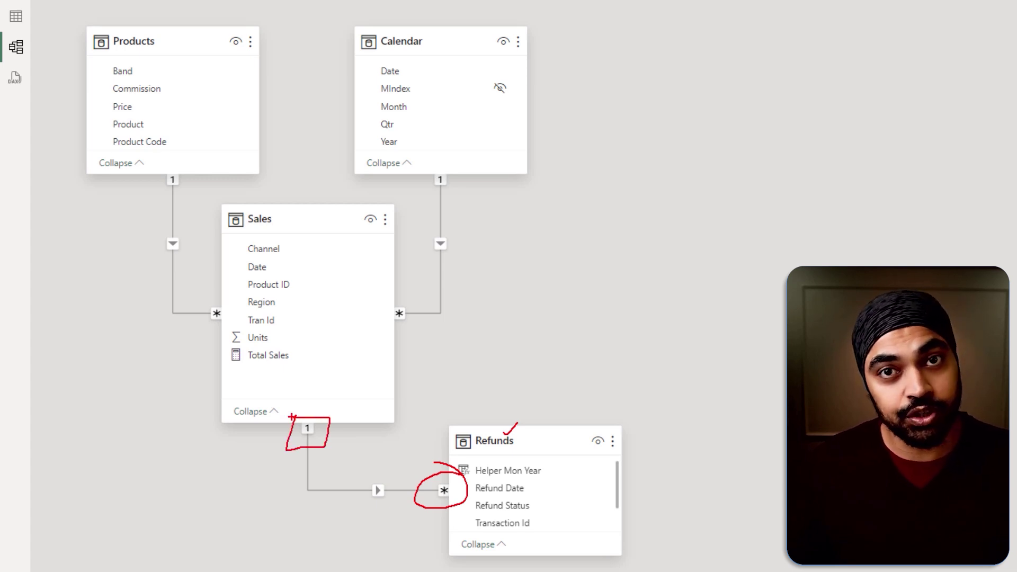
pyautogui.press('Escape')
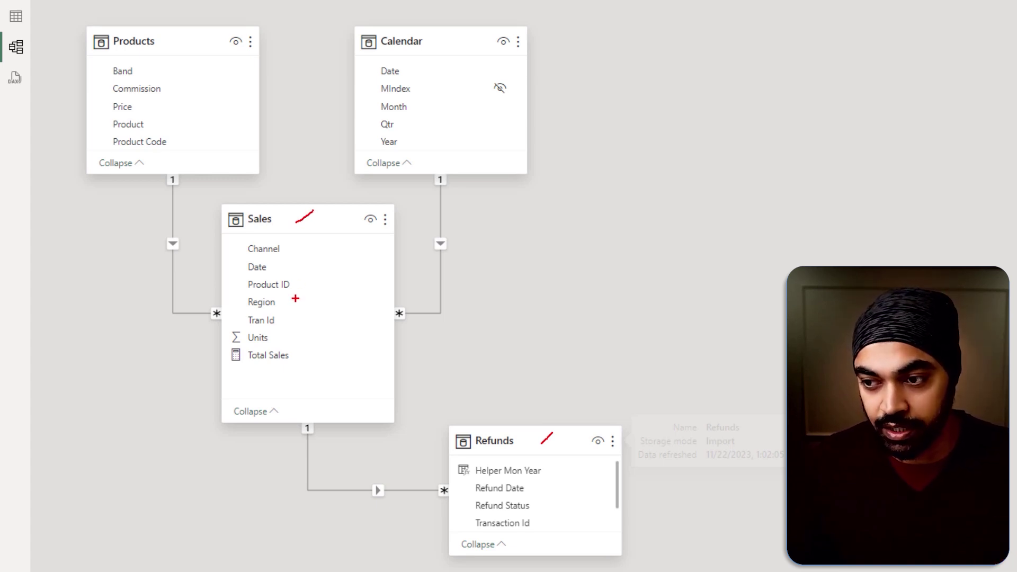
pyautogui.press('Escape')
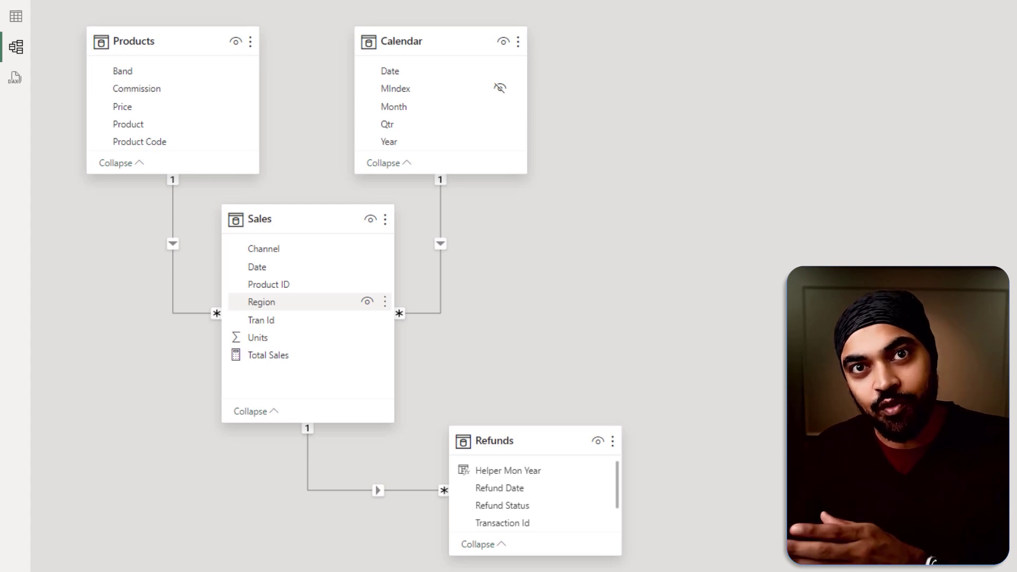
pyautogui.moveTo(542, 443); pyautogui.dragTo(545, 446)
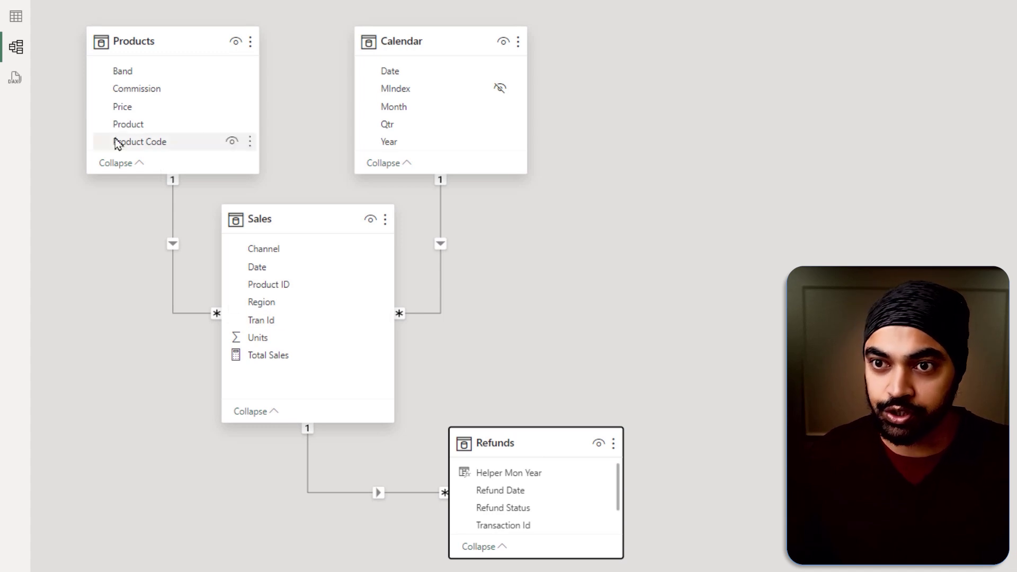
# - Show the Sales table's data and sort it by Date in ascending order
pyautogui.click(16, 18)
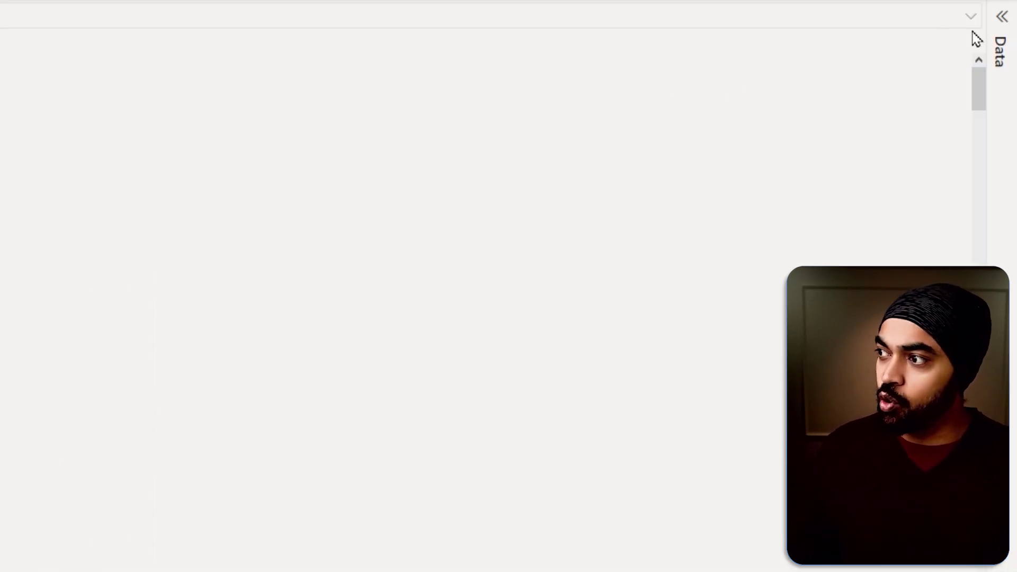
pyautogui.click(1003, 19)
pyautogui.click(859, 158)
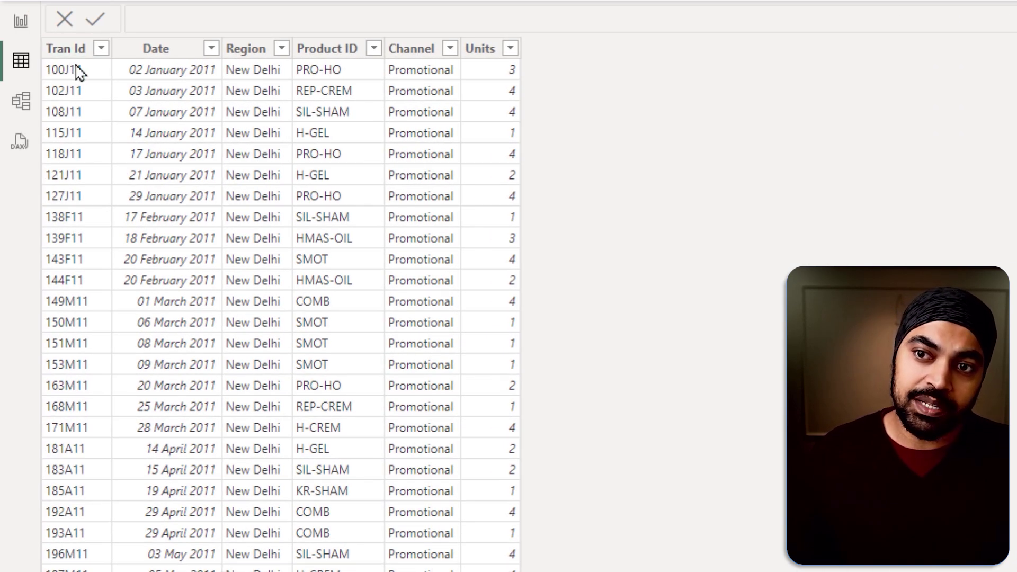
pyautogui.click(212, 48)
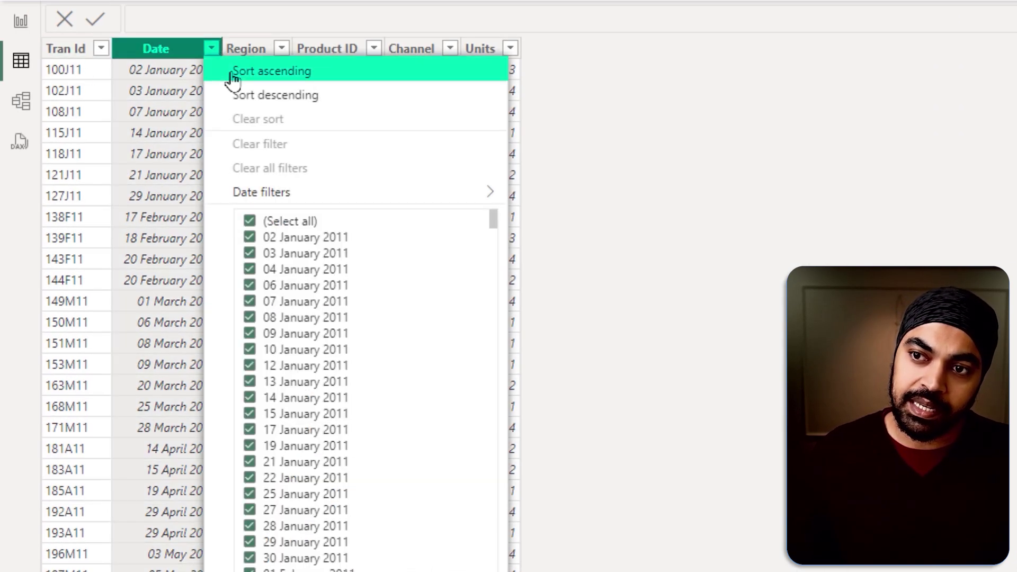
pyautogui.click(234, 75)
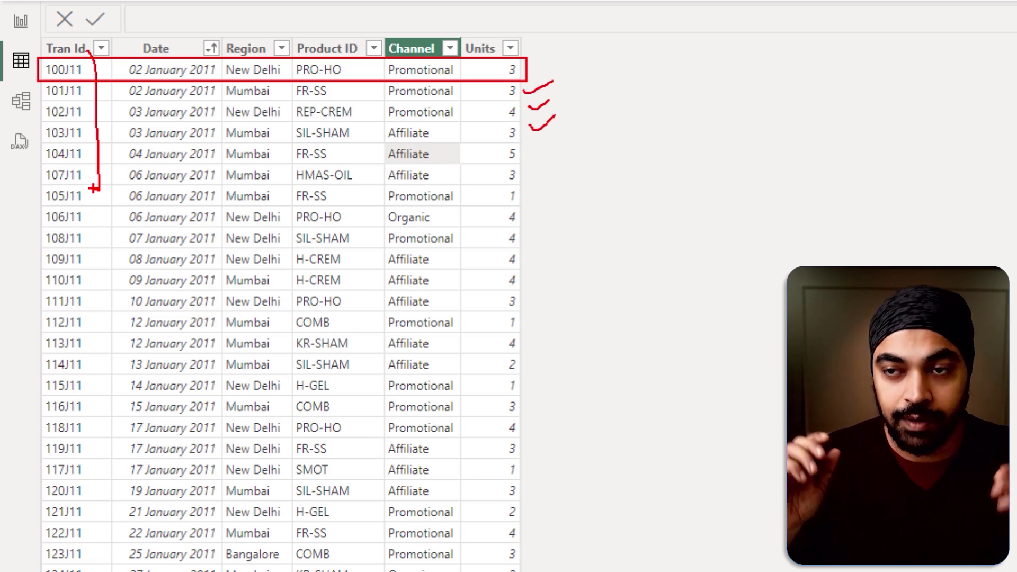
pyautogui.press('Escape')
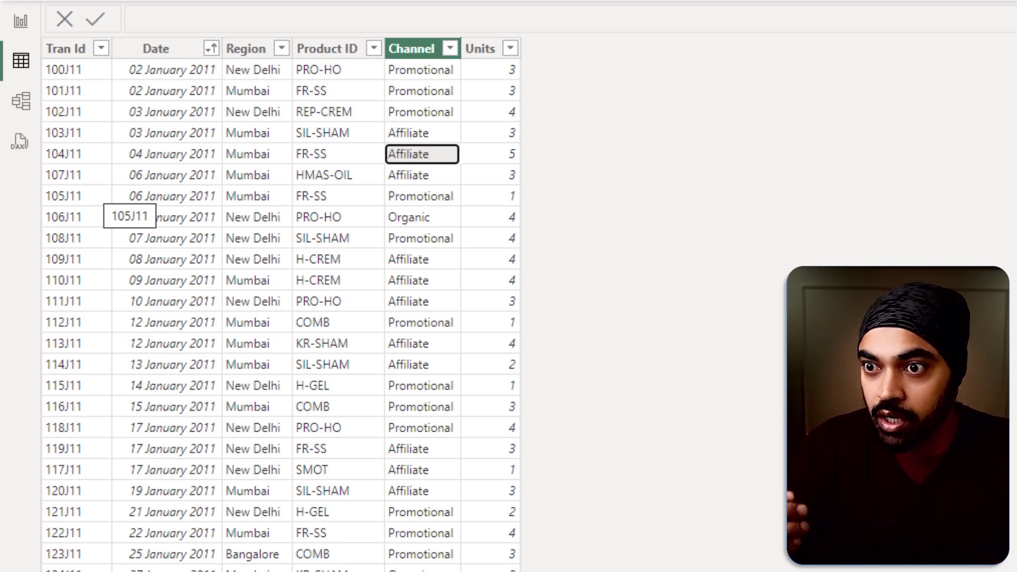
# - Show the Refunds table's data, sort it by Transaction Id in ascending order, and select the Refund Status column
pyautogui.click(63, 156)
pyautogui.click(512, 157)
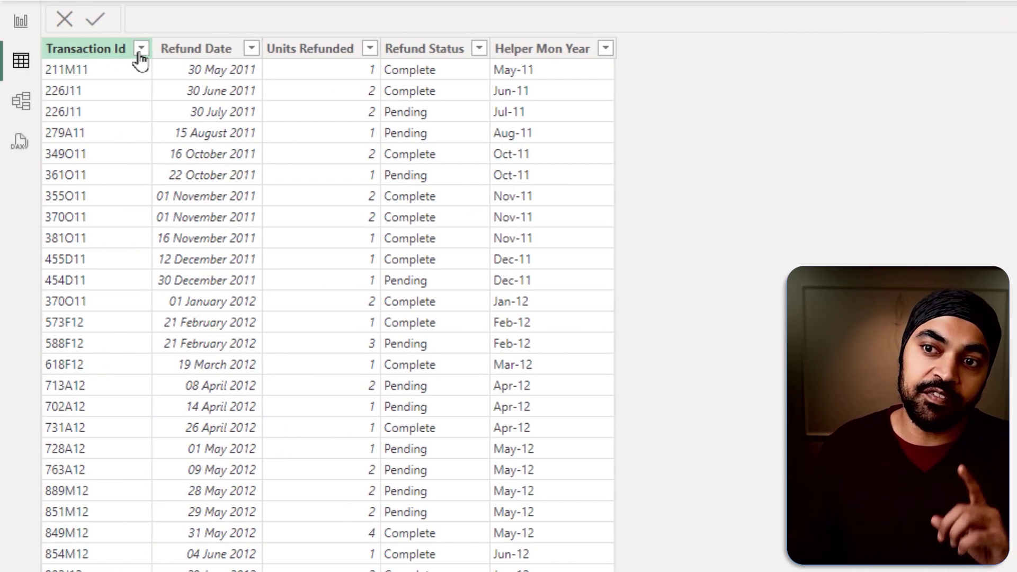
pyautogui.click(141, 48)
pyautogui.click(155, 73)
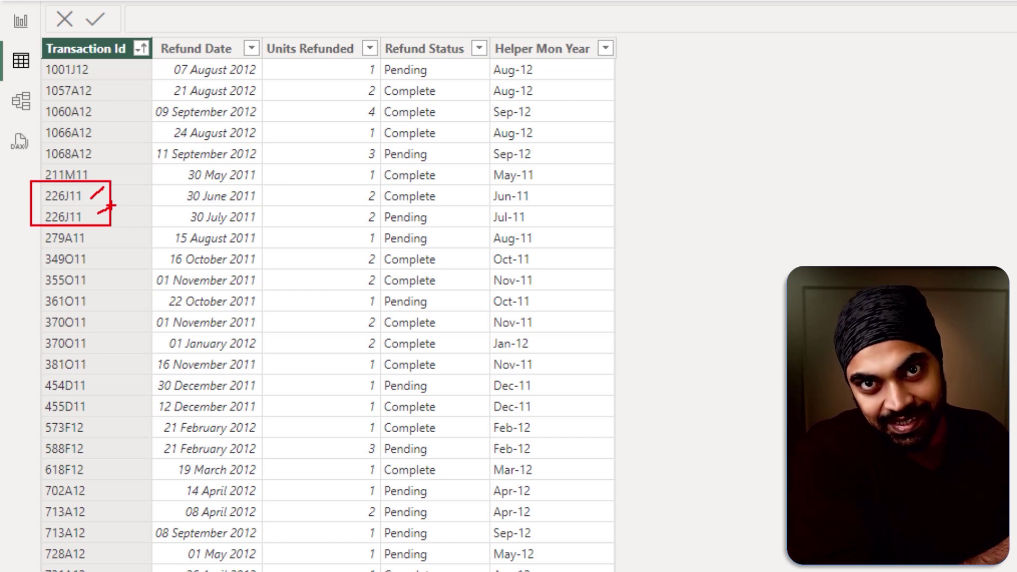
pyautogui.press('Escape')
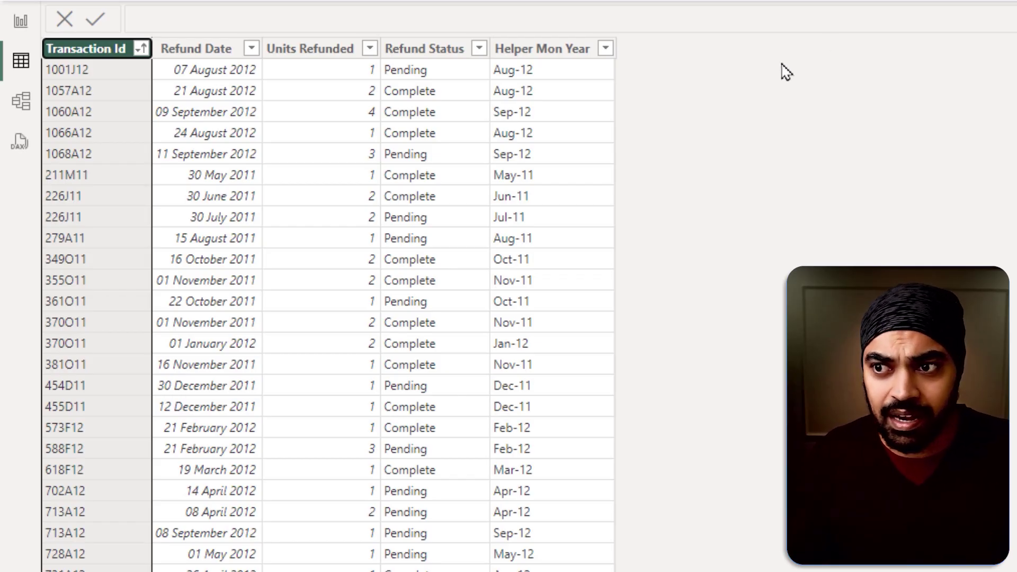
pyautogui.click(459, 50)
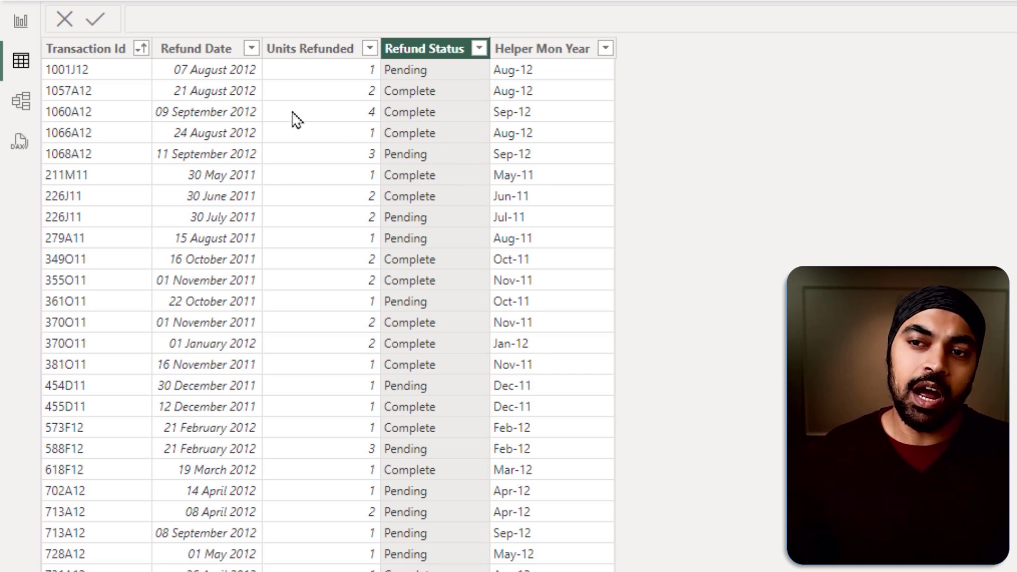
# - Add the Total Units Refunded measure from the Refunds table to the report's Year and Month matrix, after viewing its formula
pyautogui.click(21, 21)
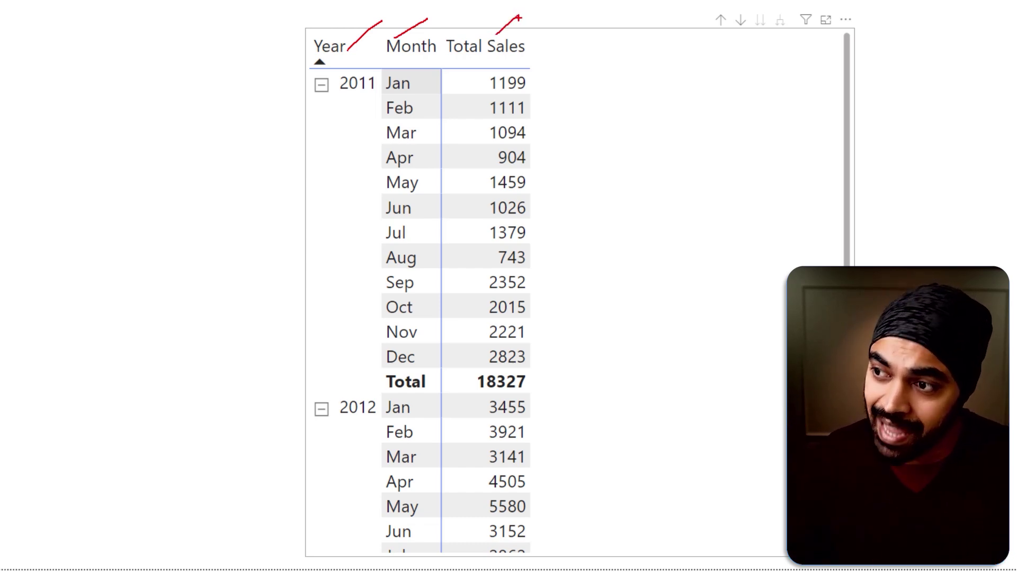
pyautogui.moveTo(550, 38); pyautogui.dragTo(678, 71)
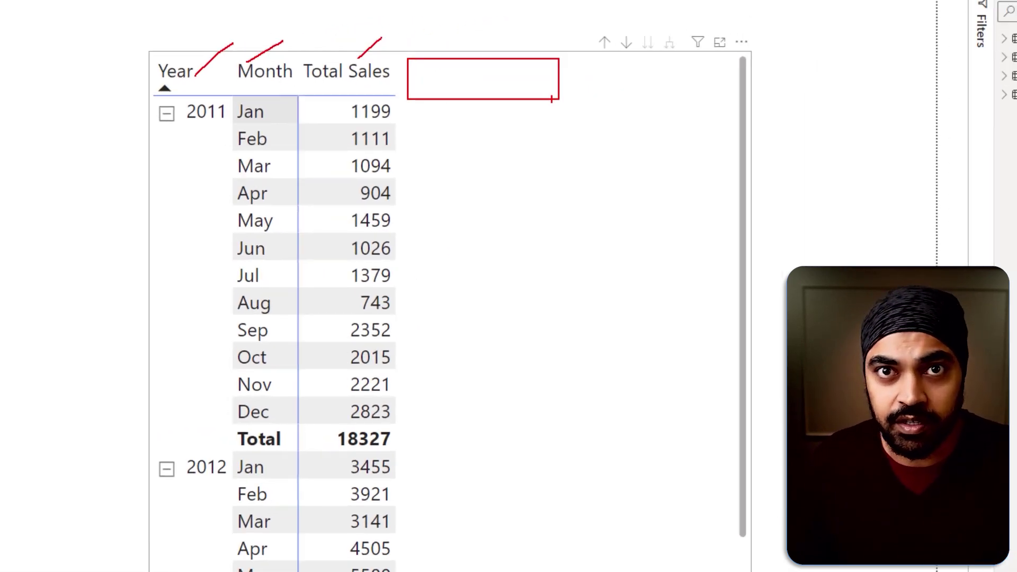
pyautogui.click(1010, 82)
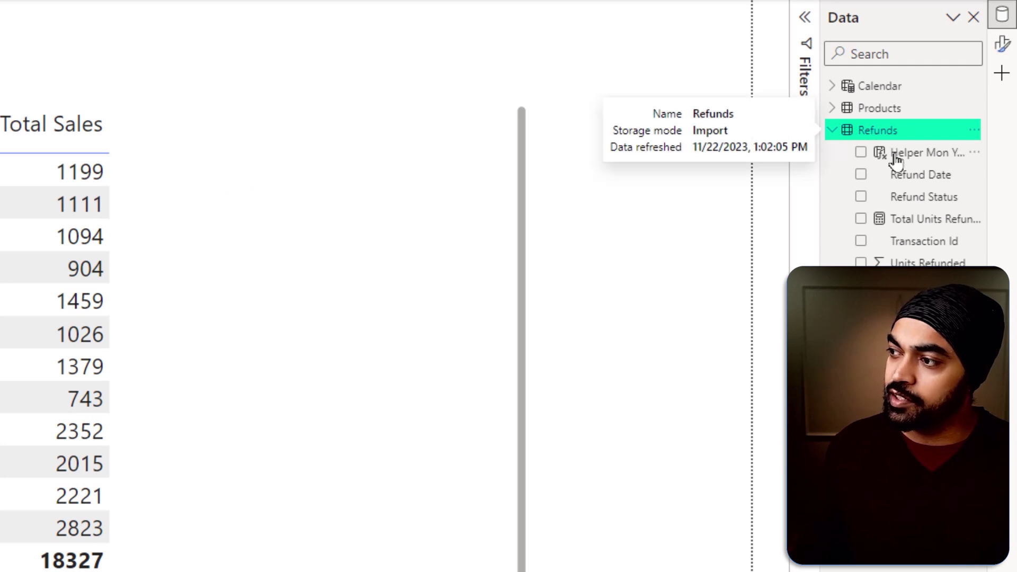
pyautogui.click(898, 220)
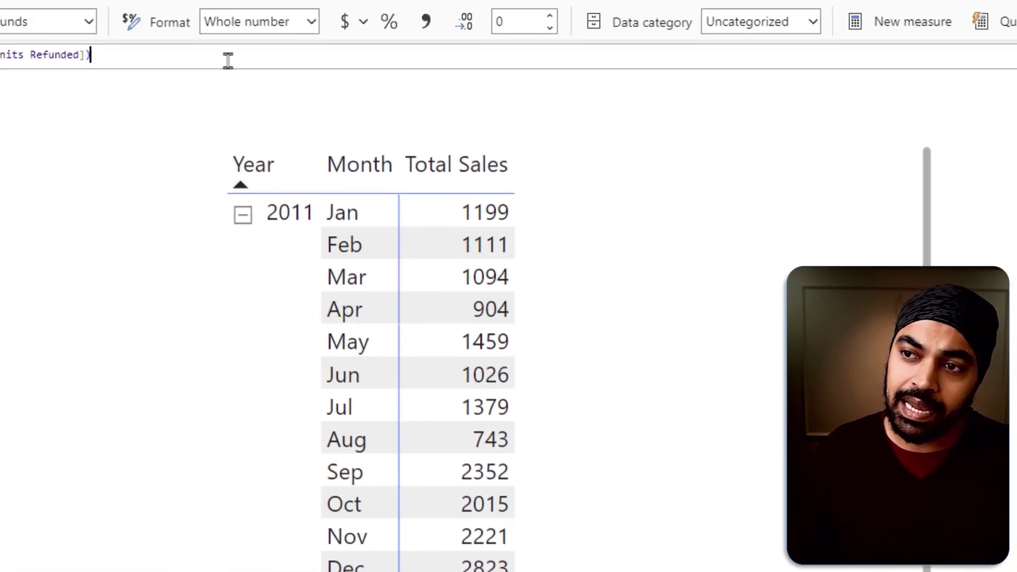
pyautogui.scroll(3, 541, 90)
pyautogui.scroll(4, 540, 90)
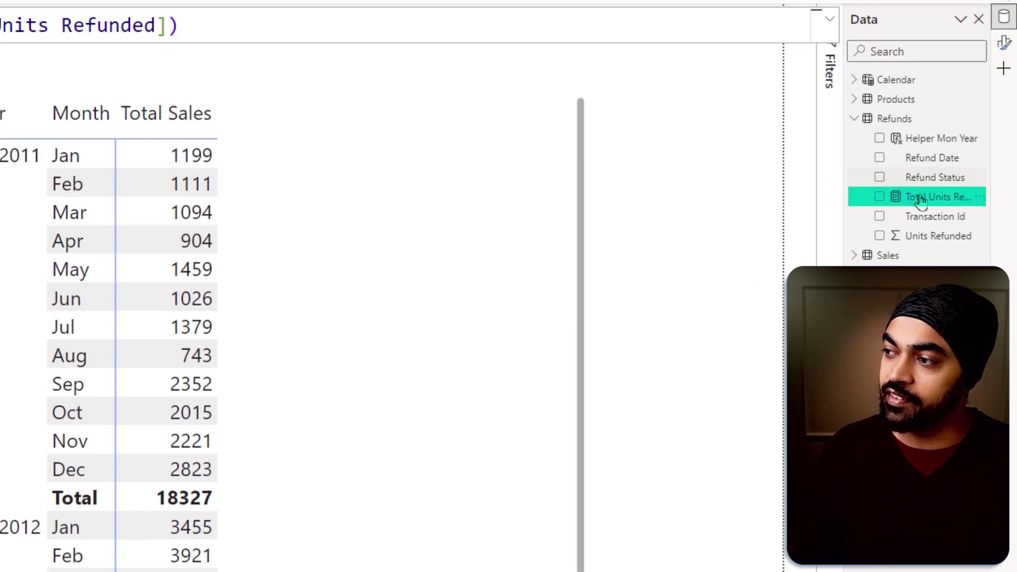
pyautogui.moveTo(920, 201); pyautogui.dragTo(324, 254)
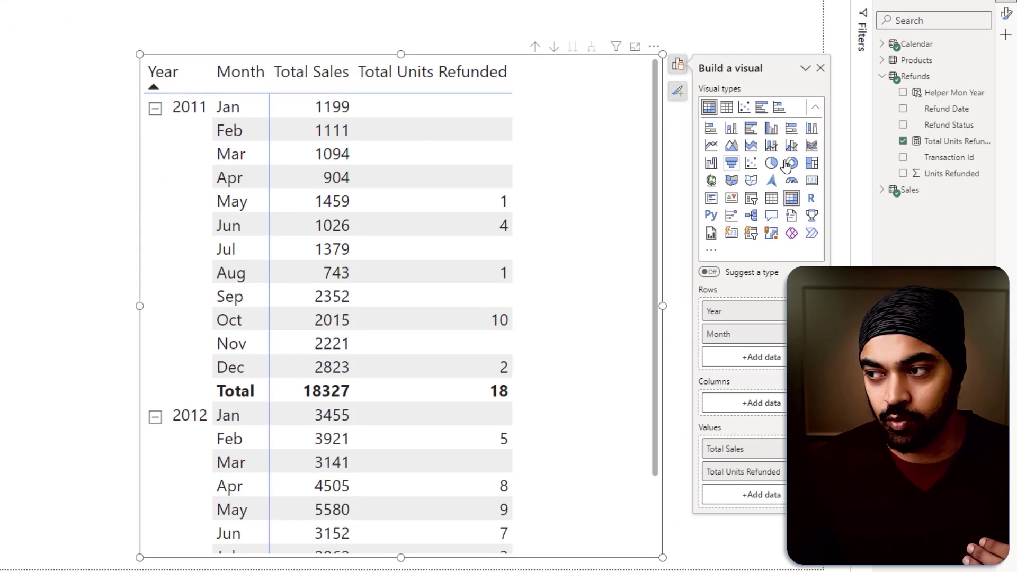
# - Filter the Refunds table's Helper Mon Year column to show only May-11
pyautogui.click(25, 100)
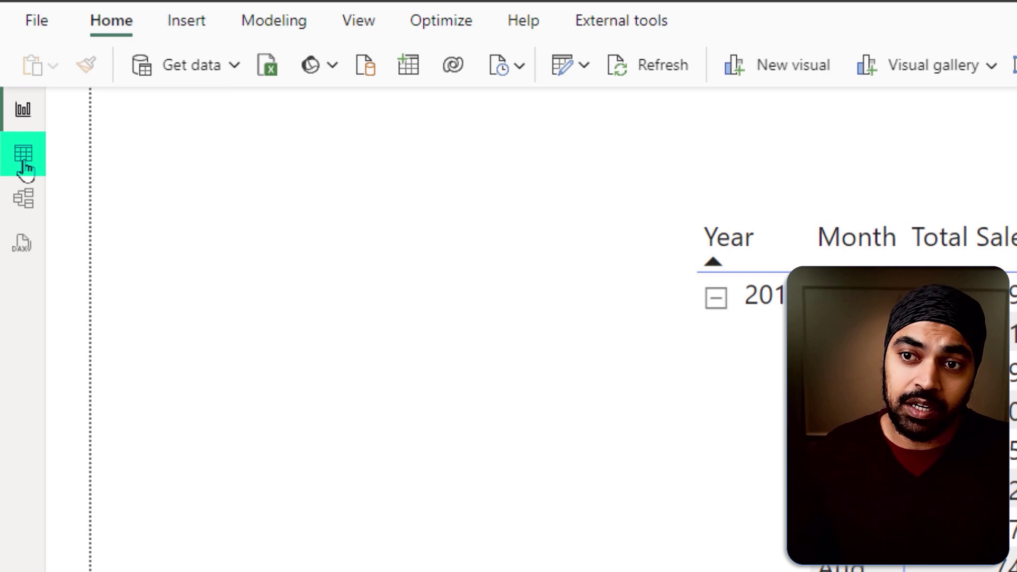
pyautogui.click(24, 164)
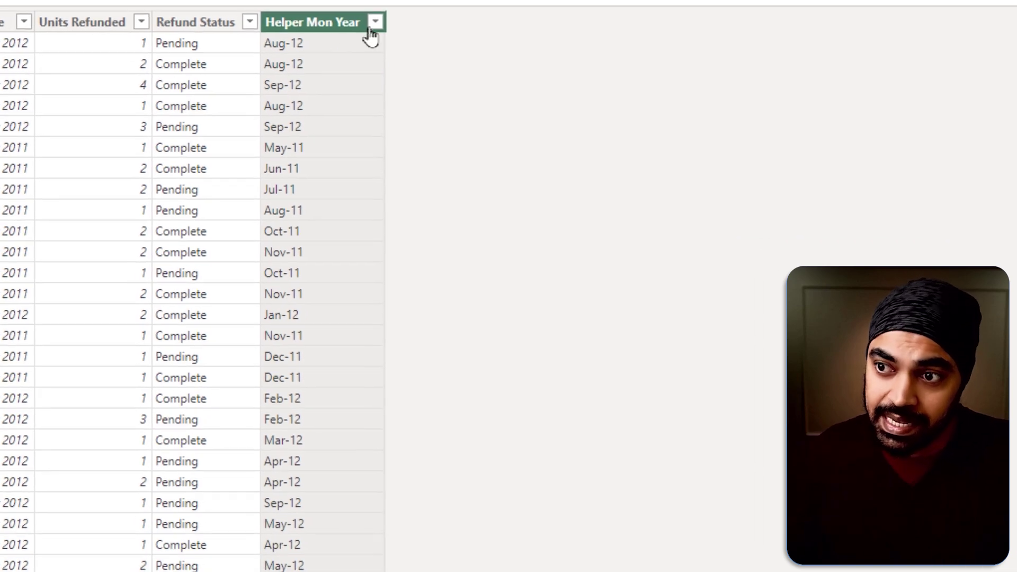
pyautogui.click(375, 24)
pyautogui.click(446, 227)
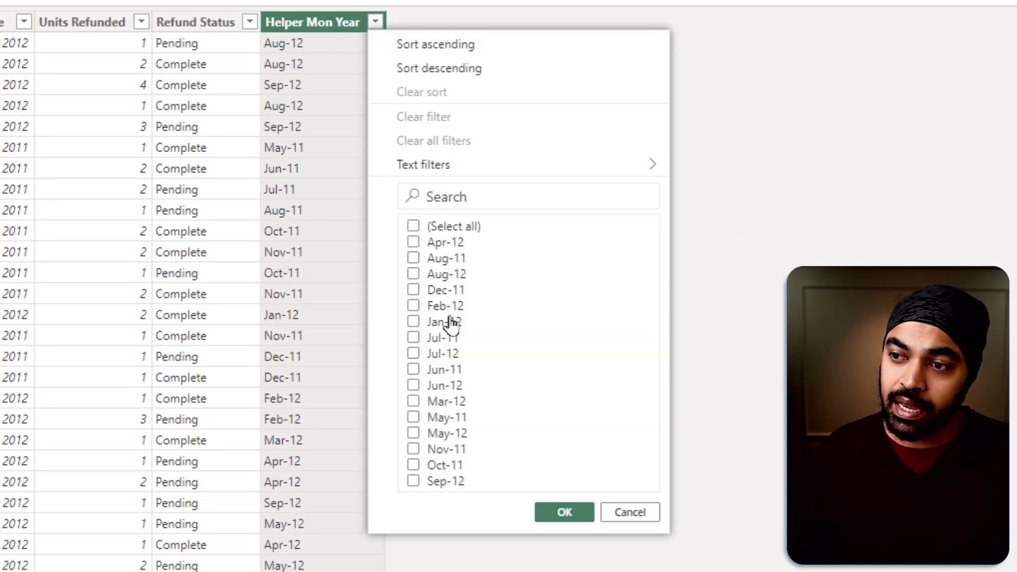
pyautogui.click(554, 512)
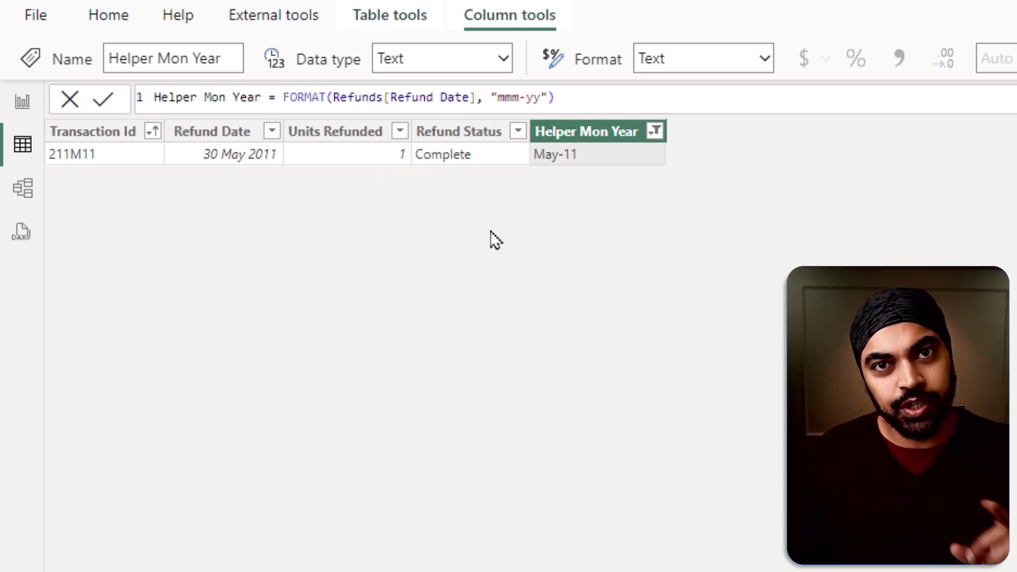
# - Check the report matrix, and change the Refunds table's Helper Mon Year filter to show only Jul-11
pyautogui.click(24, 102)
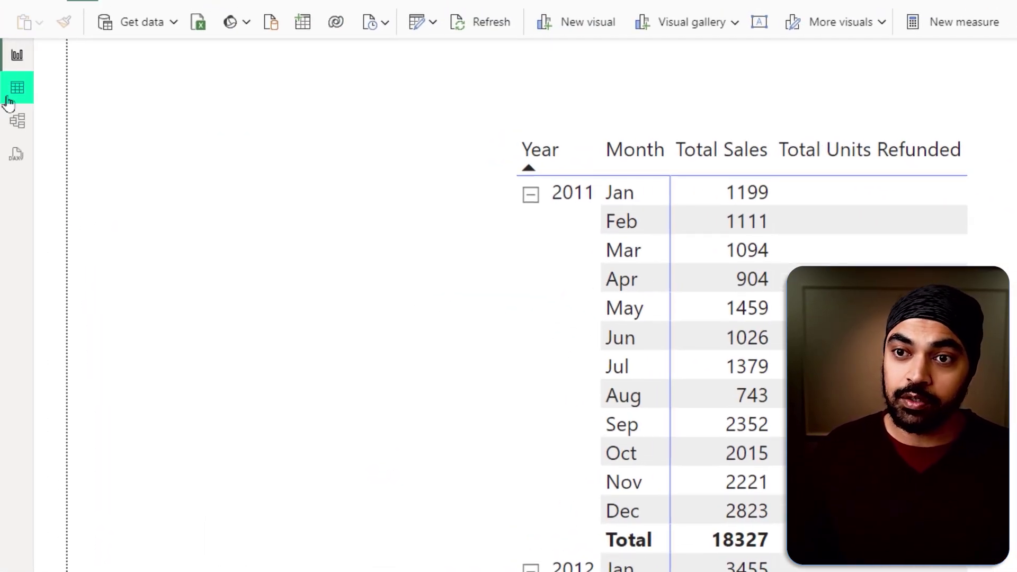
pyautogui.click(15, 89)
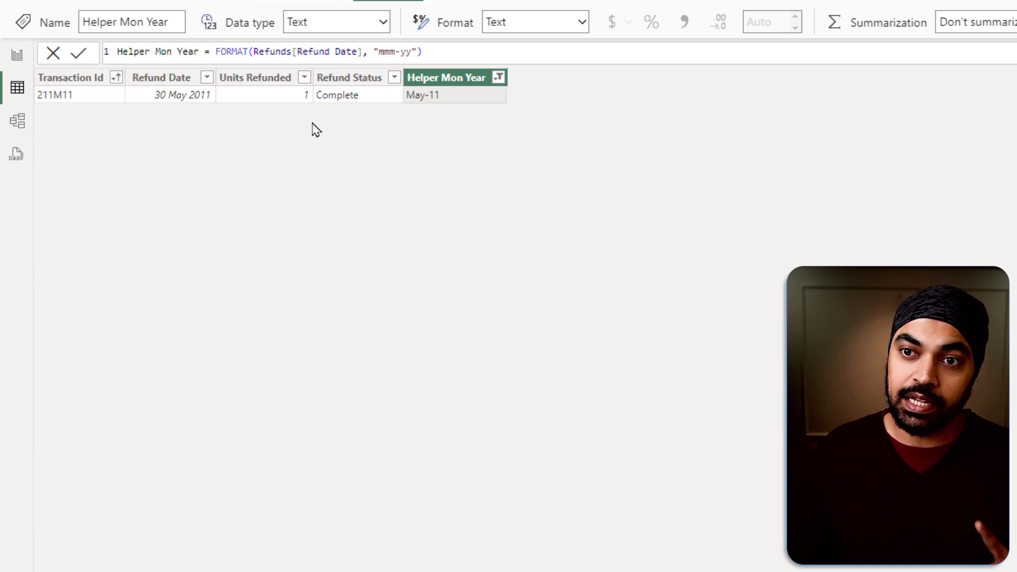
pyautogui.click(499, 77)
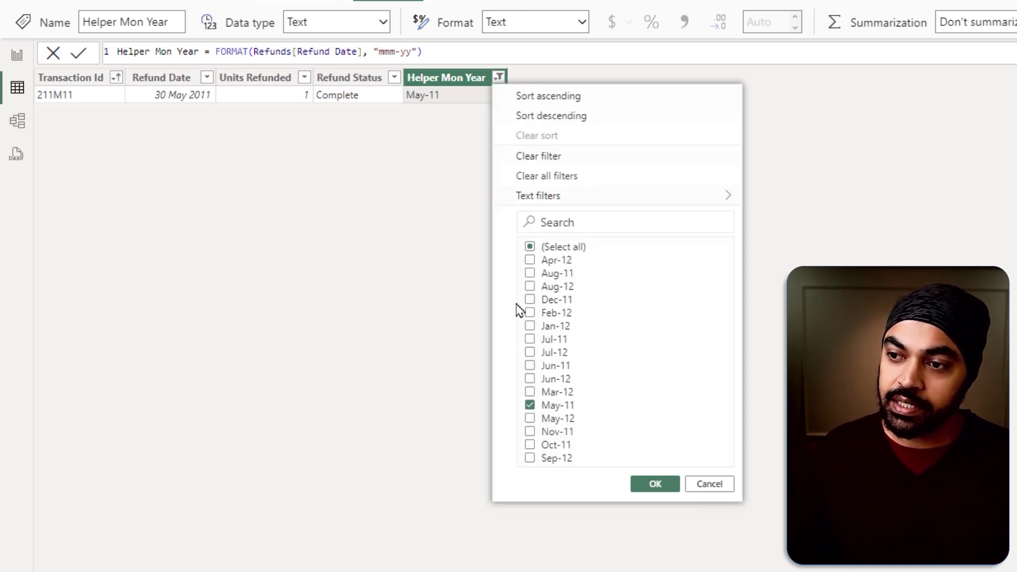
pyautogui.click(547, 408)
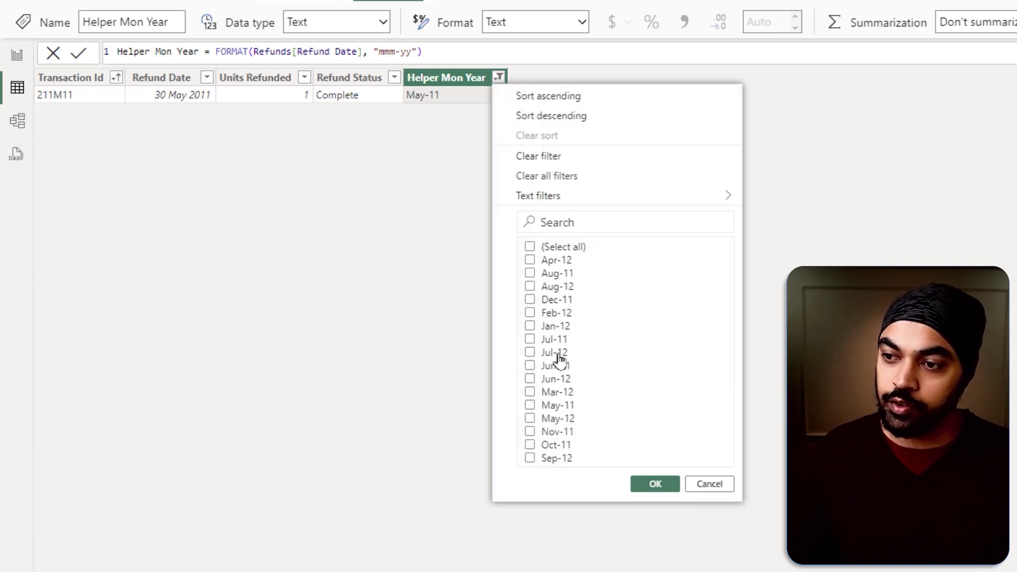
pyautogui.click(558, 343)
pyautogui.click(654, 484)
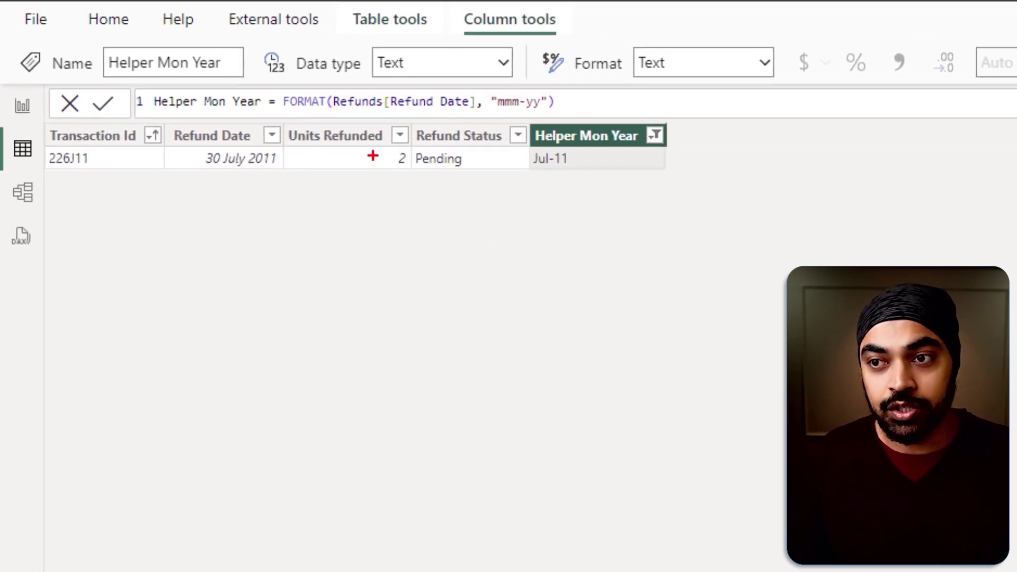
pyautogui.moveTo(276, 115); pyautogui.dragTo(417, 202)
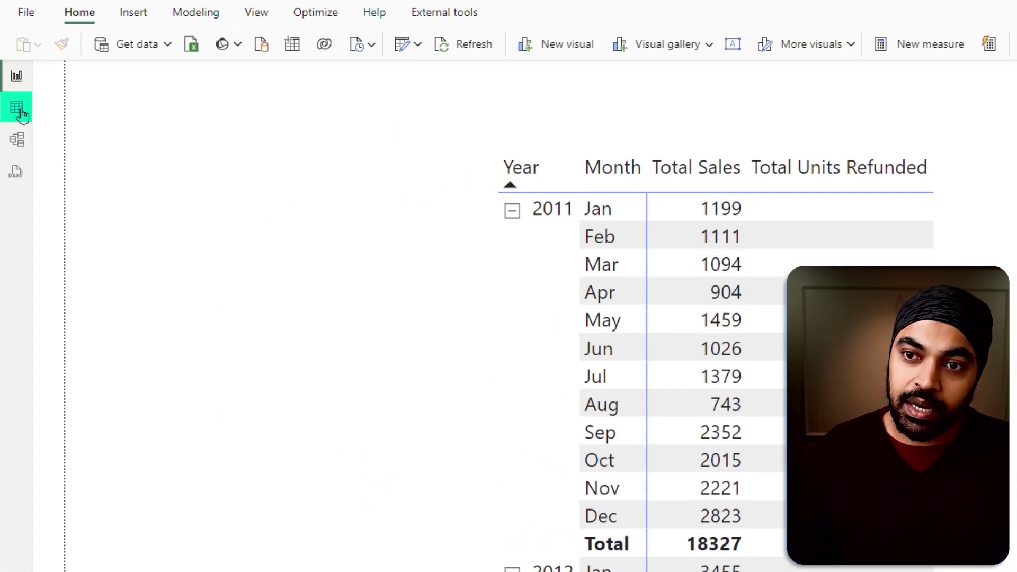
# - Filter the Calendar table's data to show only Year 2011 and Month Jun
pyautogui.click(16, 109)
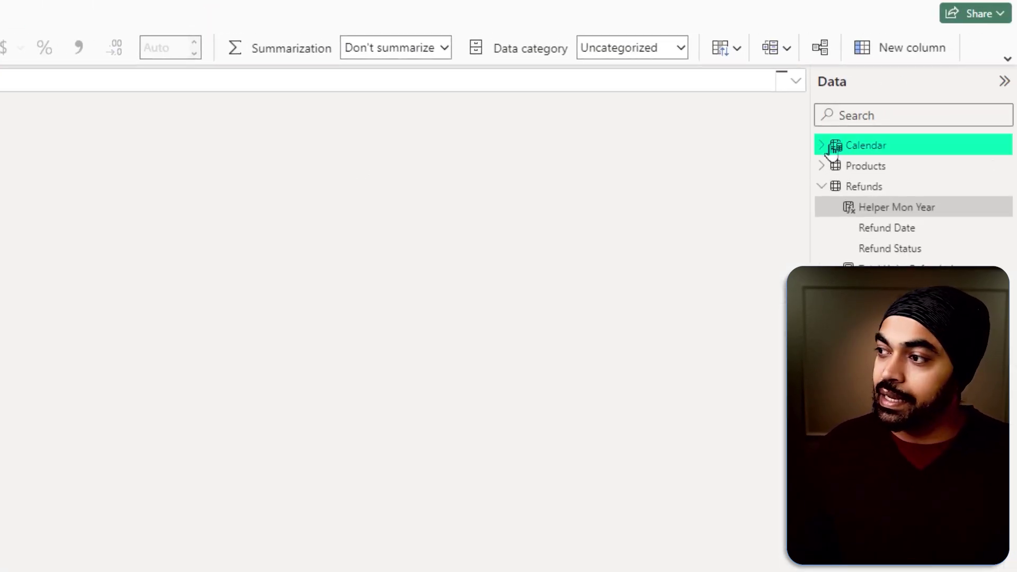
pyautogui.click(879, 143)
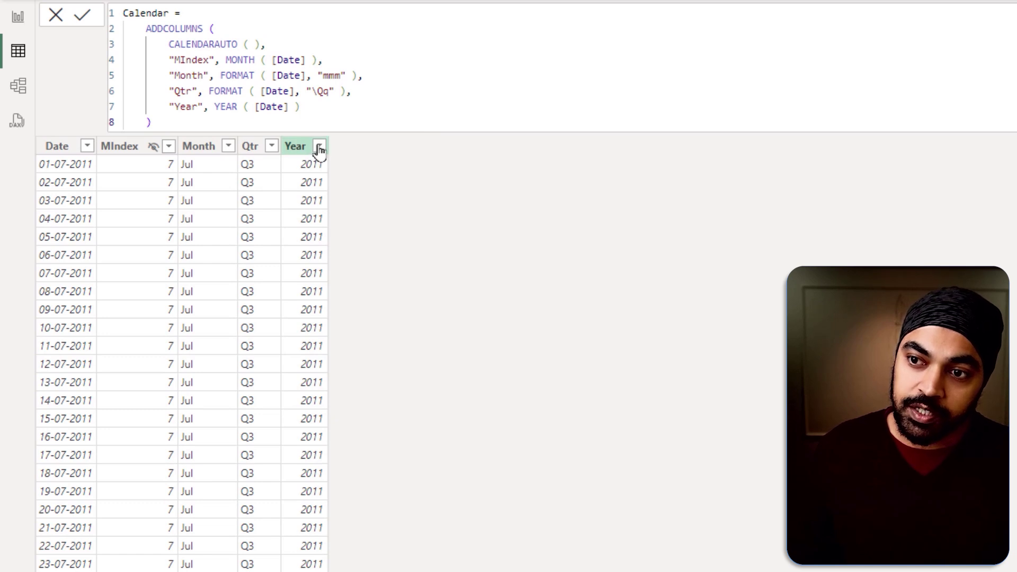
pyautogui.click(320, 148)
pyautogui.click(371, 321)
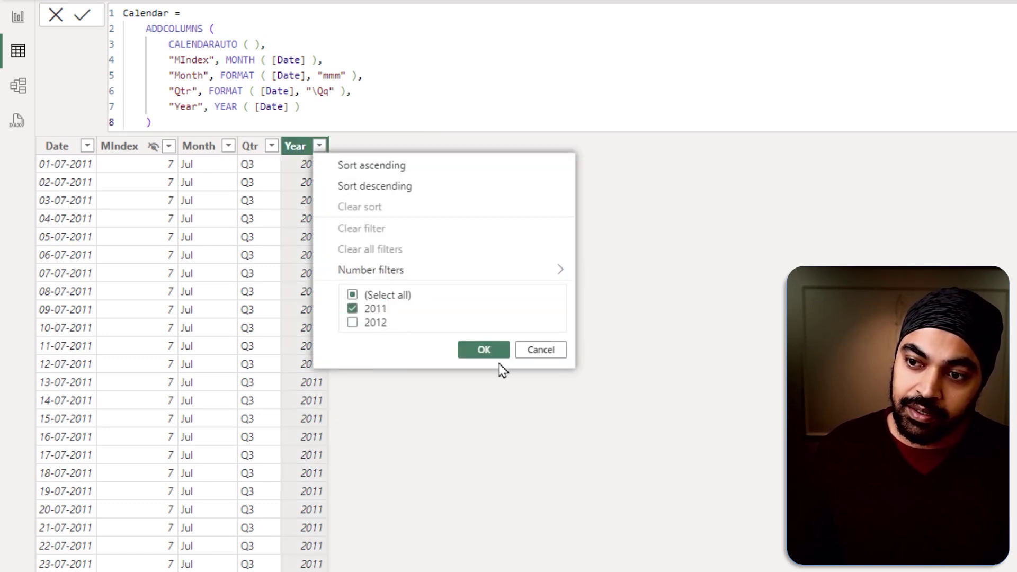
pyautogui.click(498, 354)
pyautogui.click(228, 147)
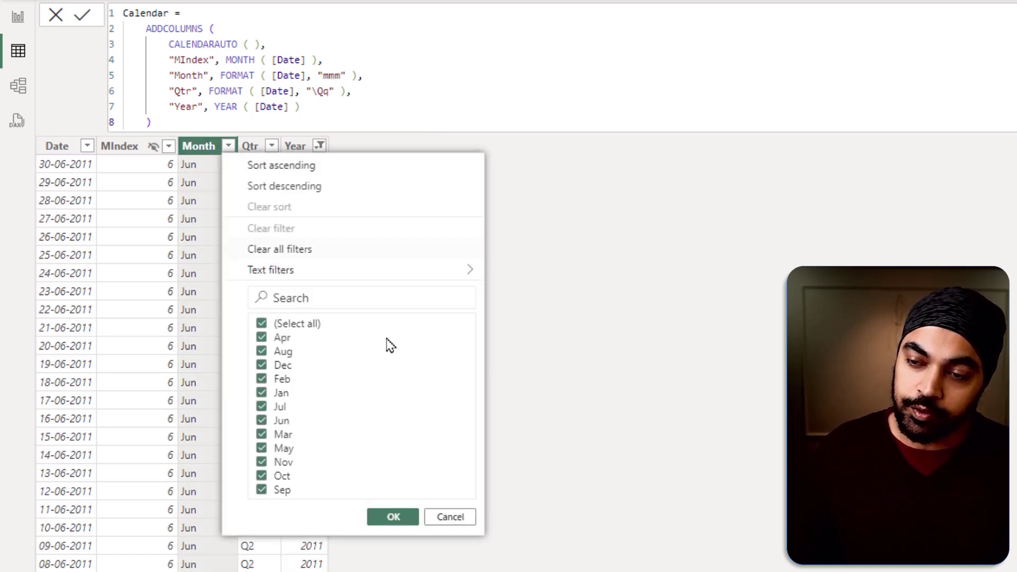
pyautogui.click(284, 328)
pyautogui.click(281, 421)
pyautogui.click(395, 517)
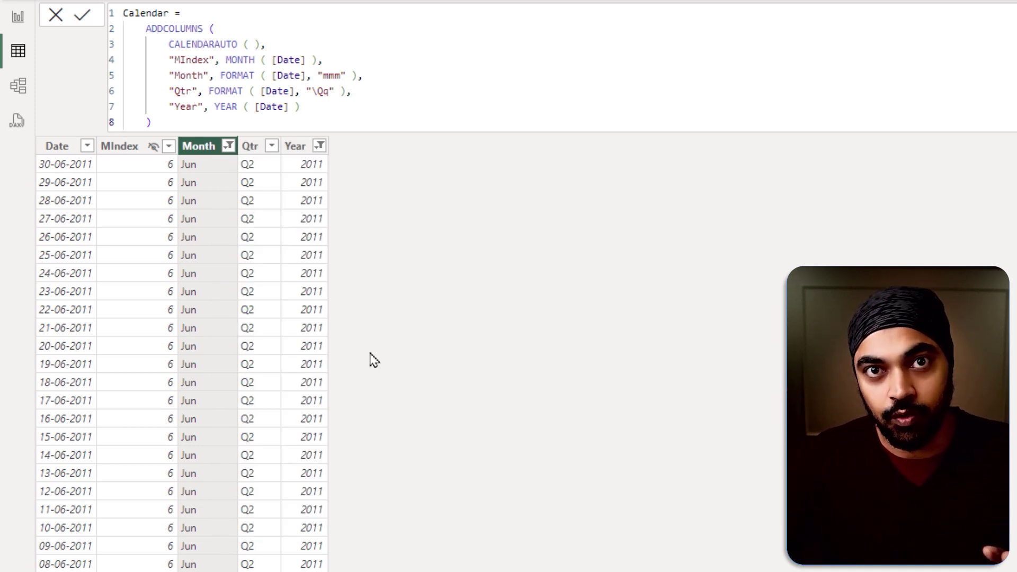
# - Examine in the model diagram how the Calendar table relates to Sales by Date, and Sales to Refunds by transaction ID
pyautogui.click(18, 85)
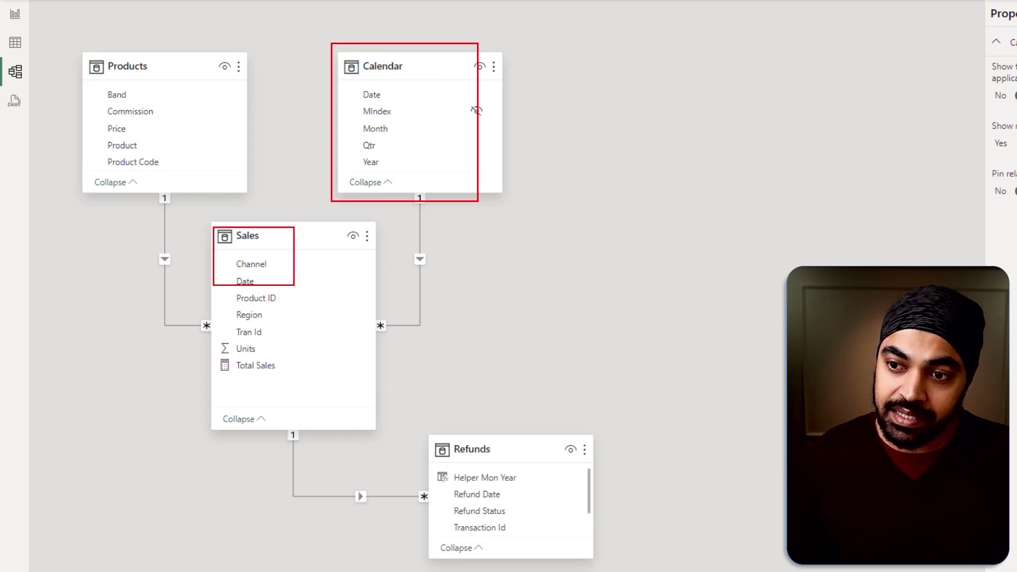
pyautogui.moveTo(420, 226)
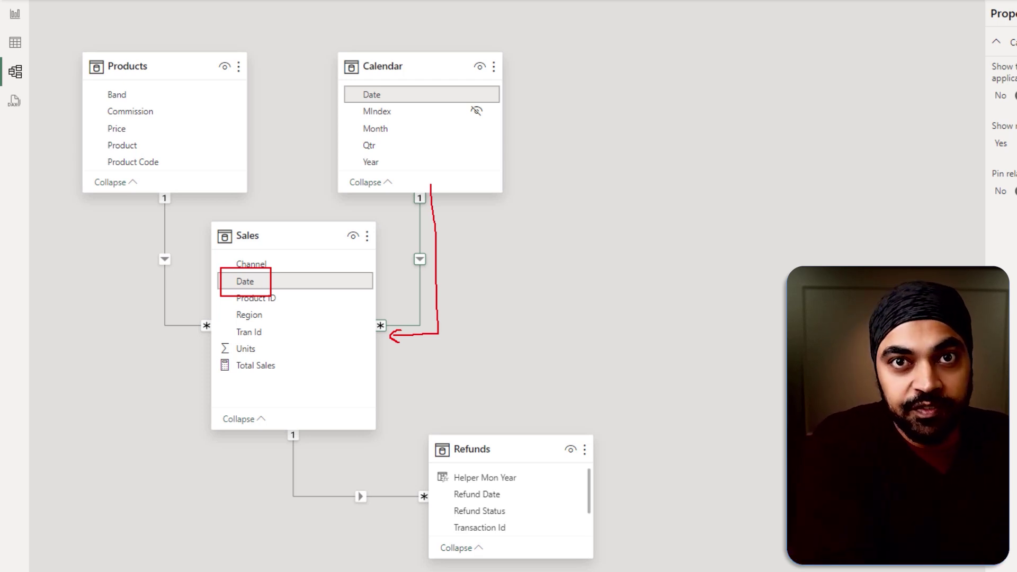
pyautogui.press('Escape')
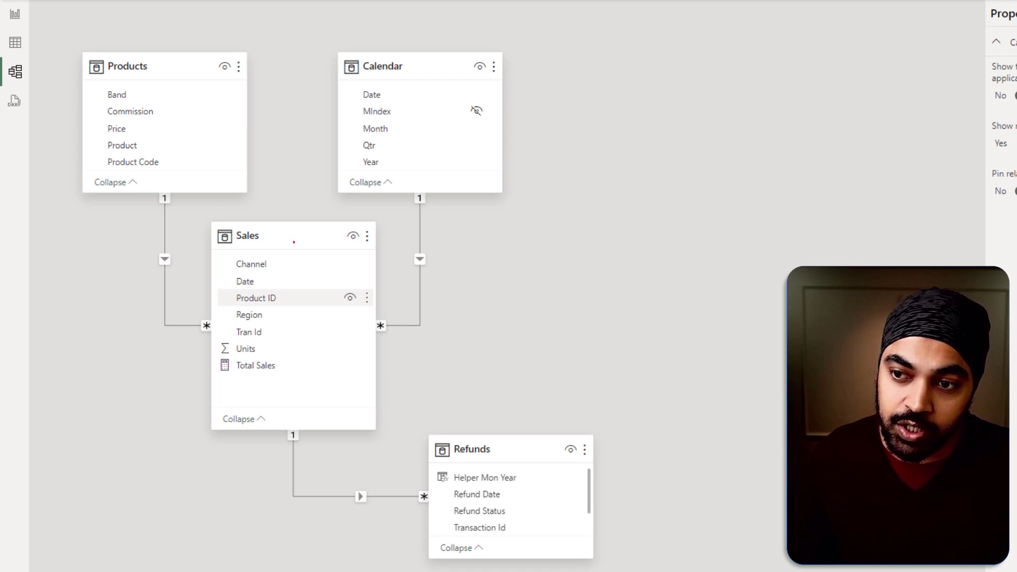
pyautogui.moveTo(335, 349); pyautogui.dragTo(352, 396)
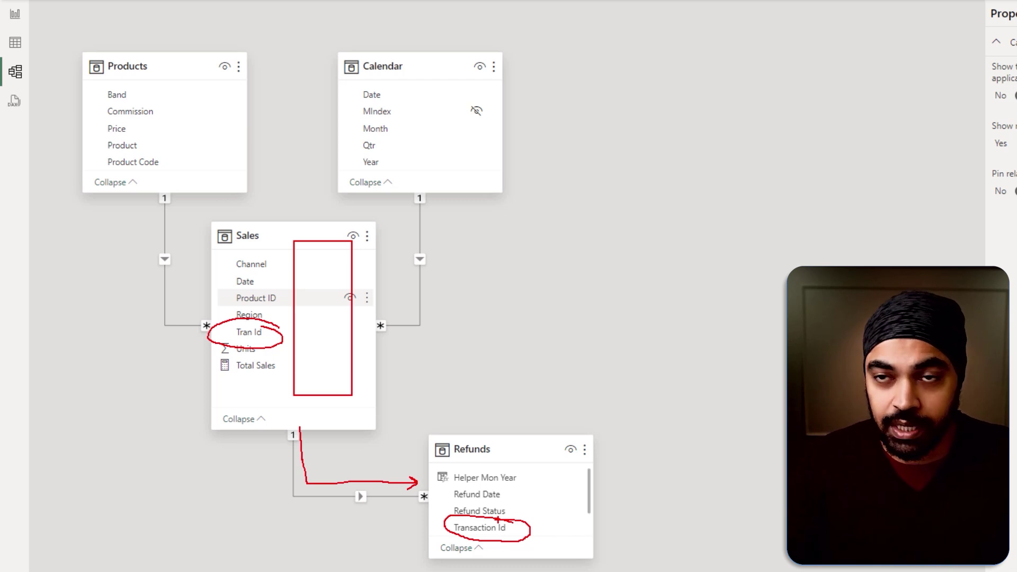
pyautogui.press('Escape')
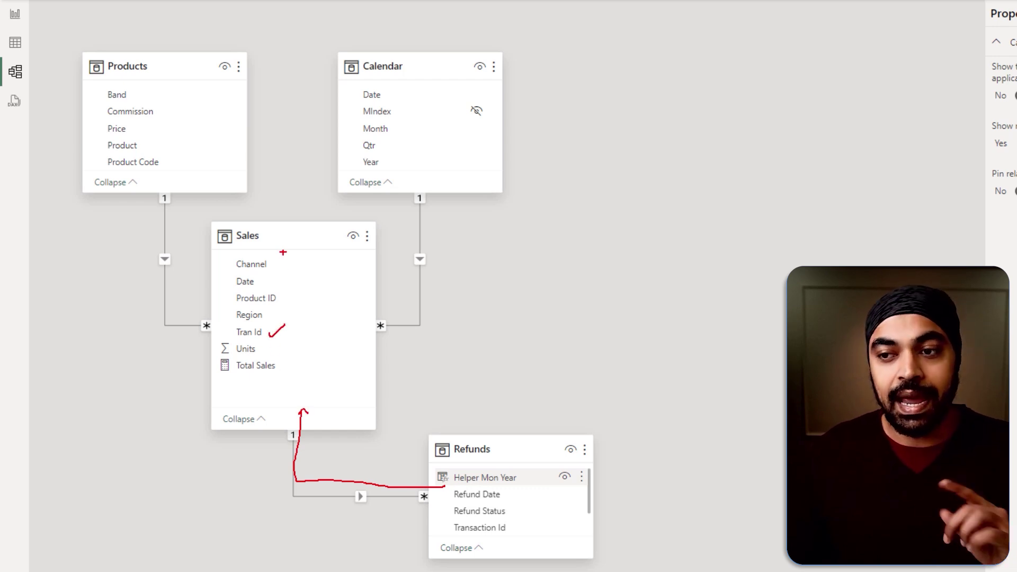
pyautogui.moveTo(277, 226); pyautogui.dragTo(305, 218)
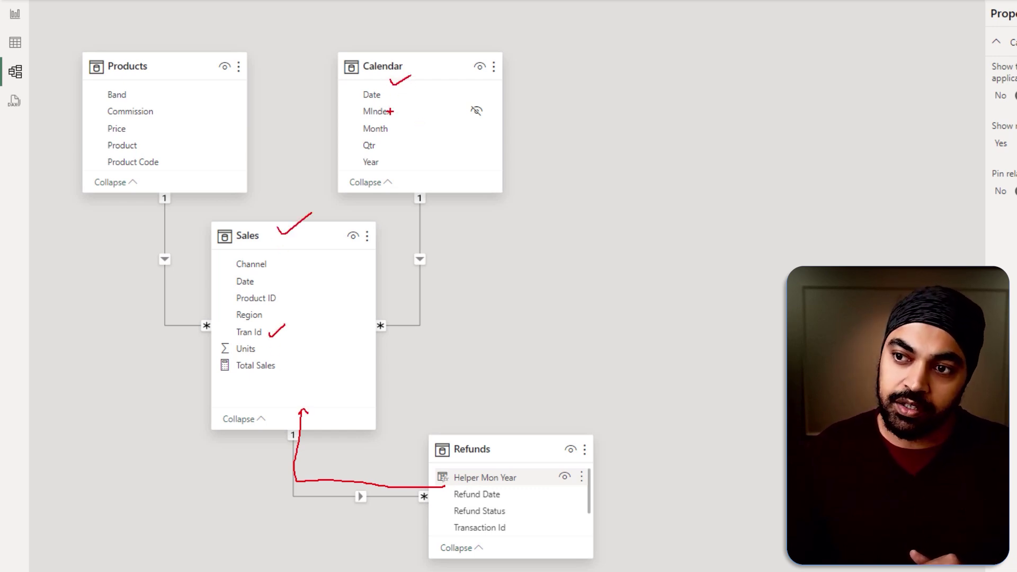
pyautogui.press('Escape')
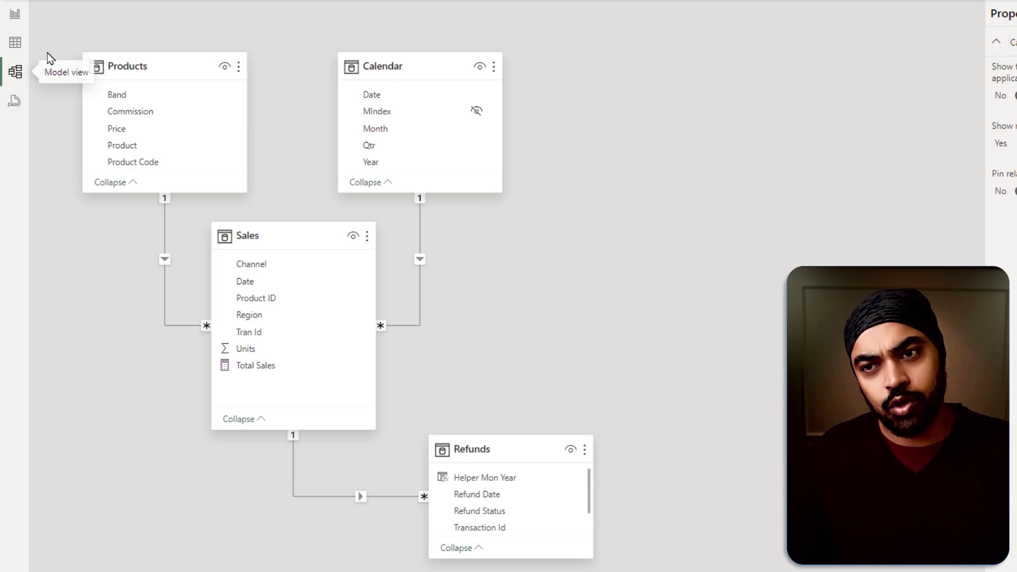
# - Show the Refunds table's data and clear all of its filters
pyautogui.click(15, 42)
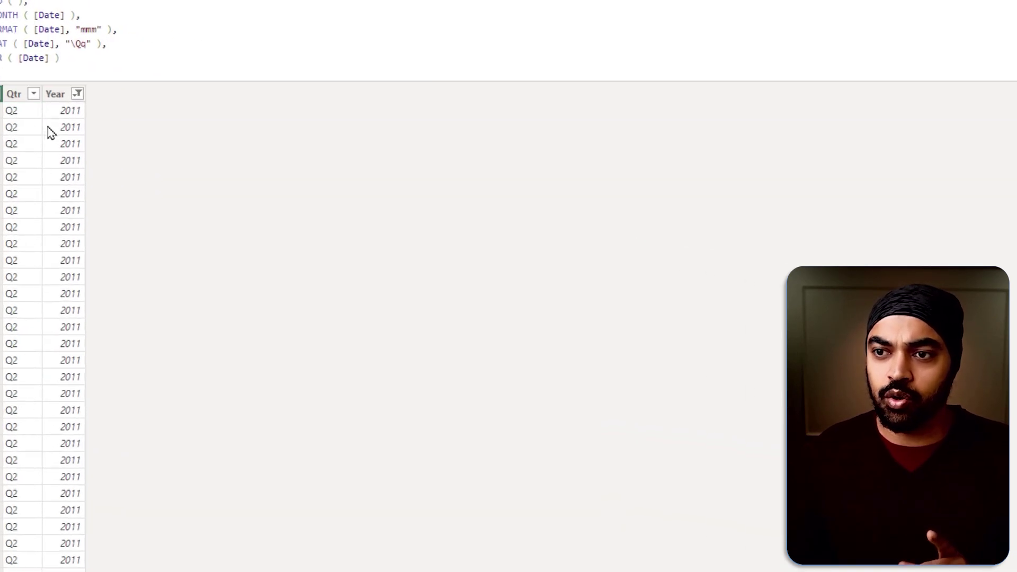
pyautogui.click(826, 104)
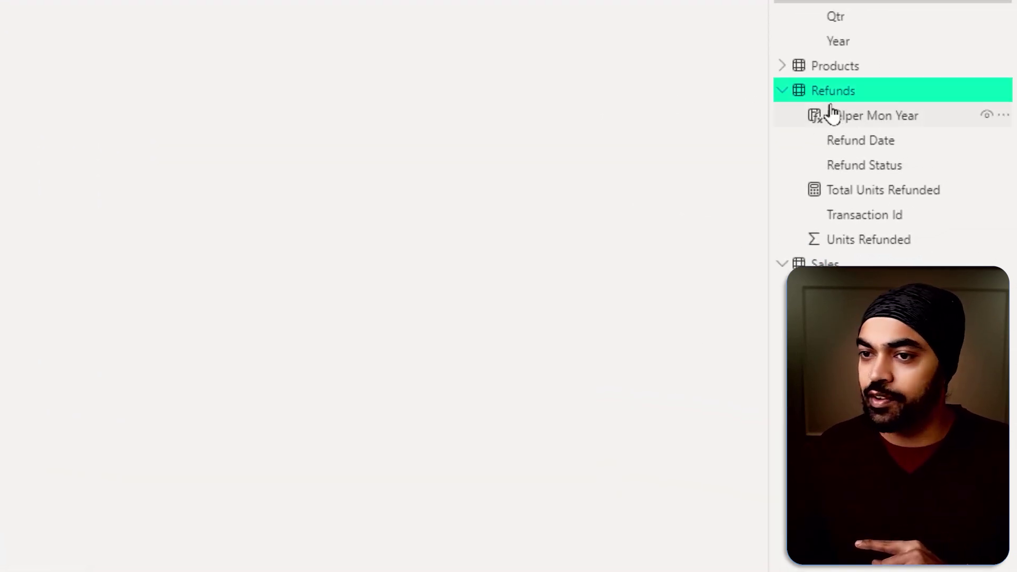
pyautogui.rightClick(455, 153)
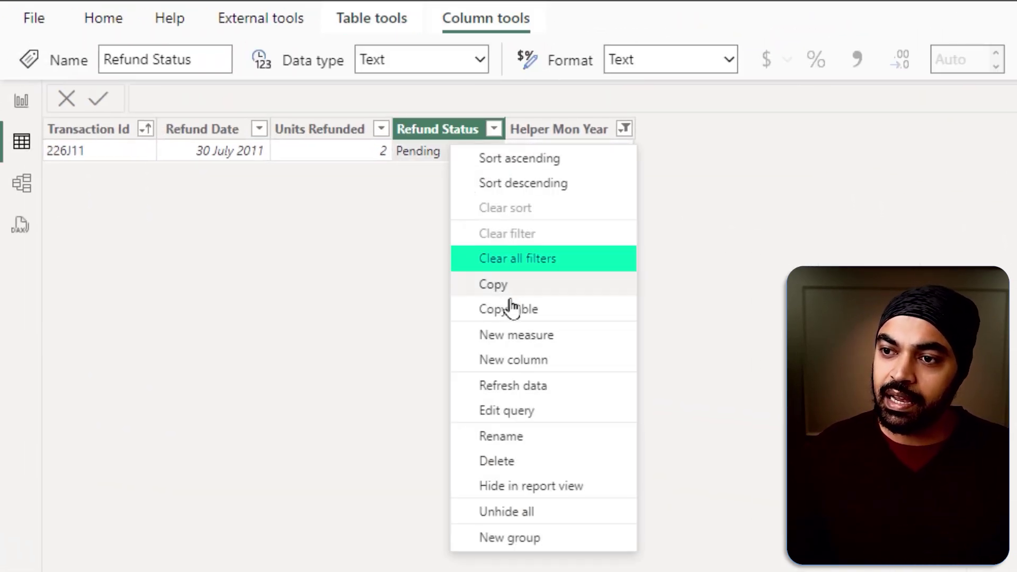
pyautogui.click(547, 268)
# - Add a calculated column to the Refunds table named Helper Vlookup monthyear, starting its formula with RELATED('Calendar'[Month]) &
pyautogui.click(545, 154)
pyautogui.rightClick(582, 175)
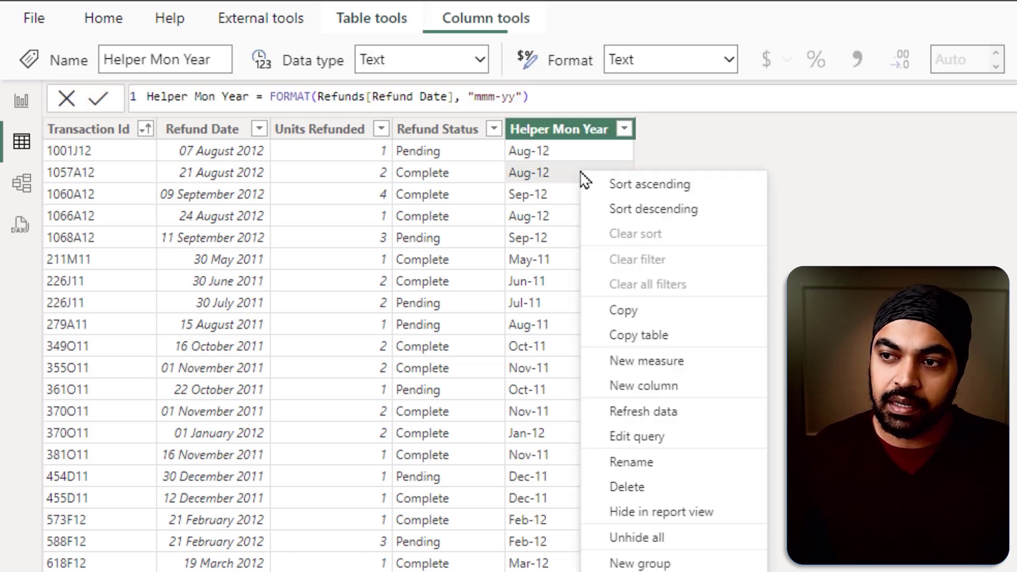
pyautogui.click(652, 408)
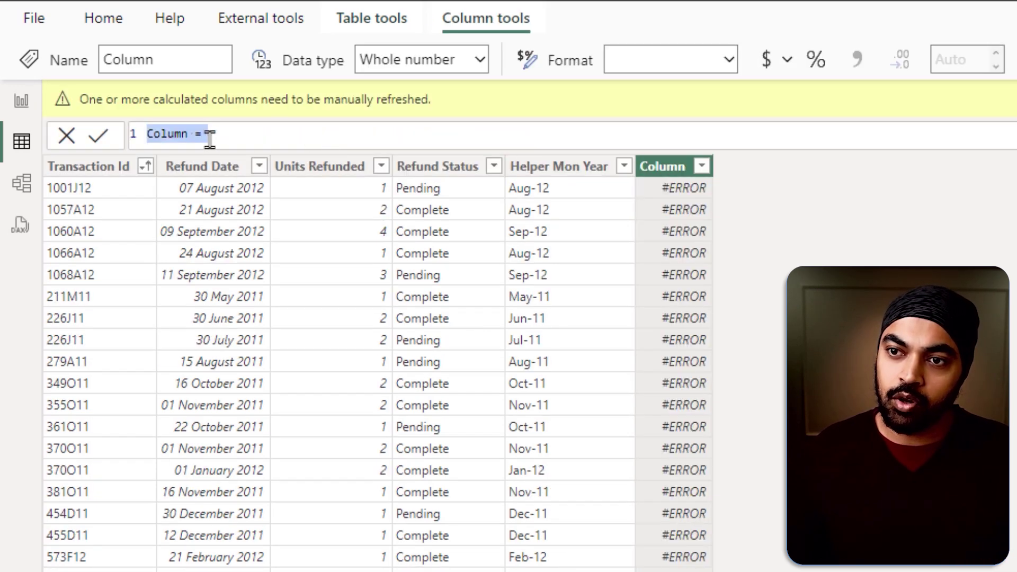
pyautogui.write('Helper Vlookup monthy')
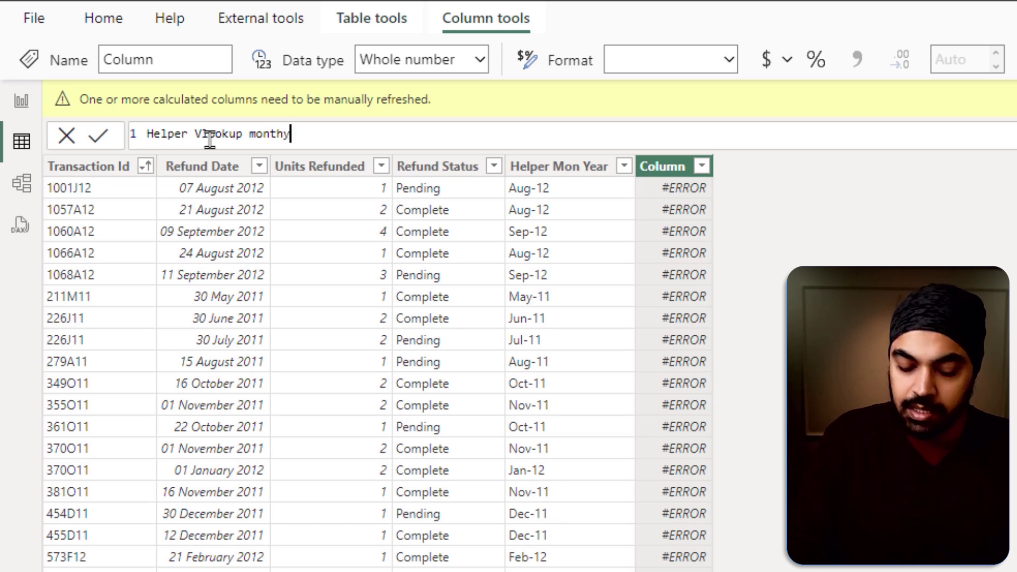
pyautogui.write(' RELATED(')
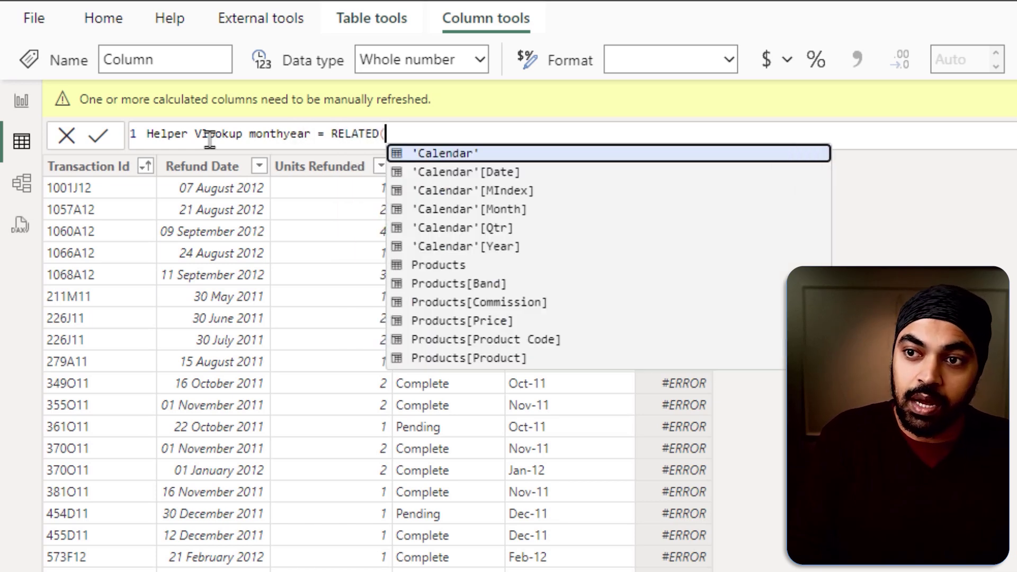
pyautogui.press('Down')
pyautogui.press('Down')
pyautogui.press('Down')
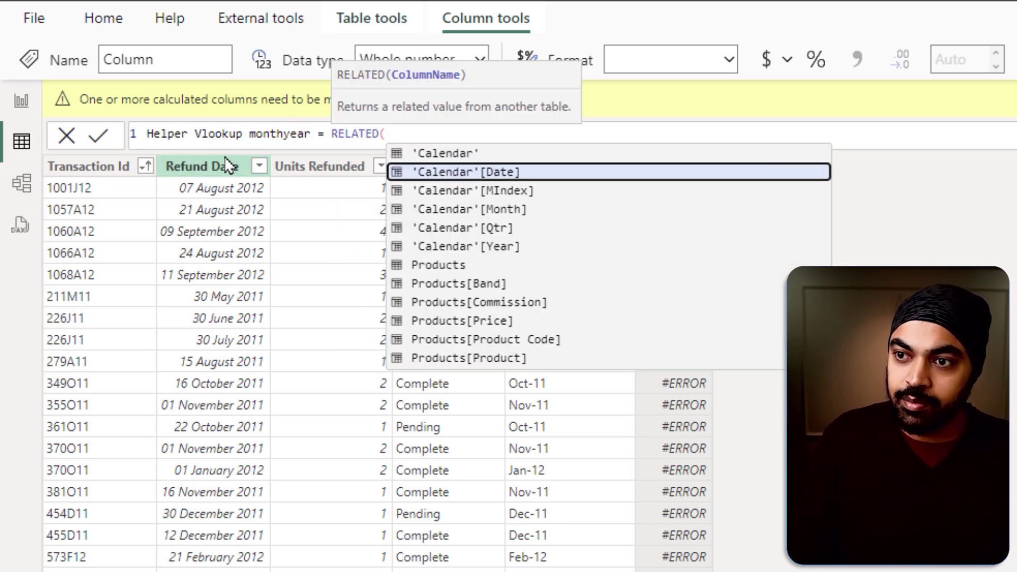
pyautogui.press('Tab')
pyautogui.write(') & ')
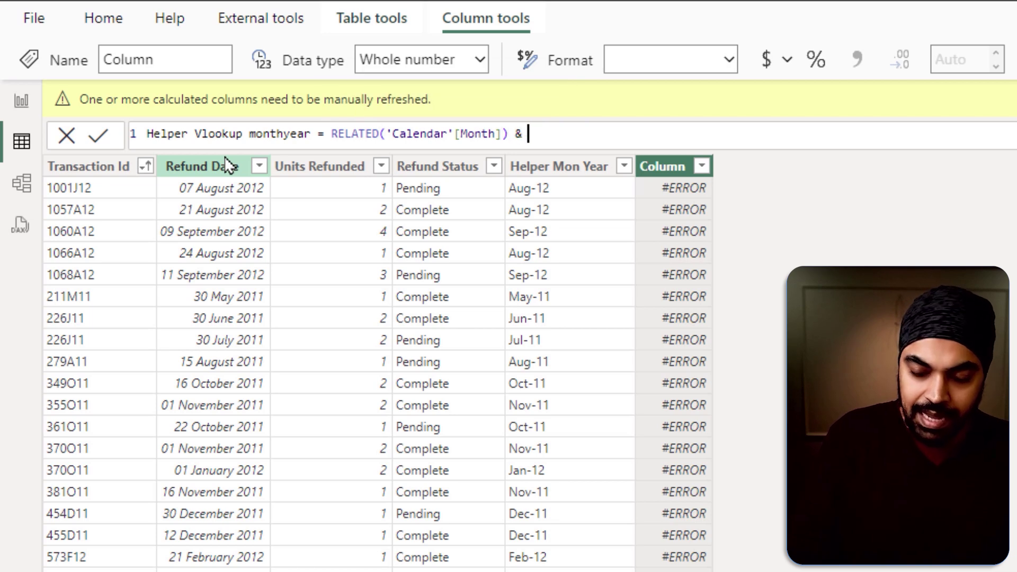
# - Complete the Helper Vlookup monthyear formula with RELATED('Calendar'[Year]) and commit it
pyautogui.write('rel')
pyautogui.press('Tab')
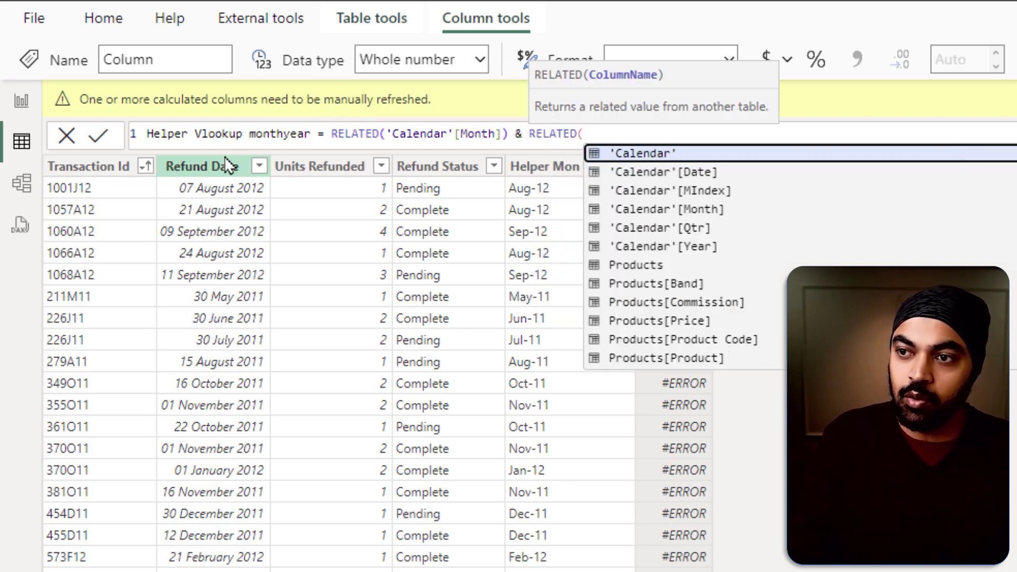
pyautogui.write('yea')
pyautogui.press('Tab')
pyautogui.write(')')
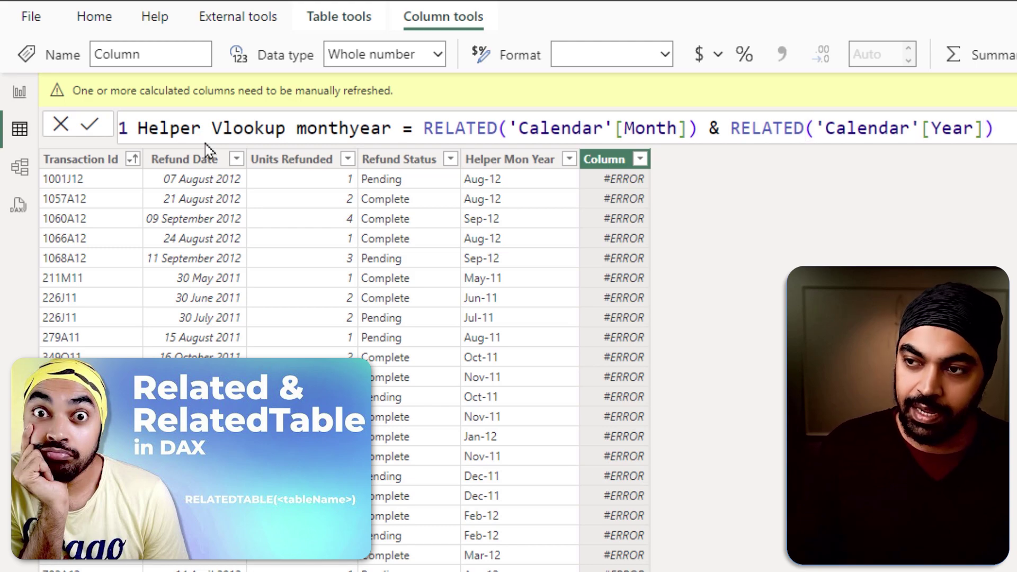
pyautogui.press('Return')
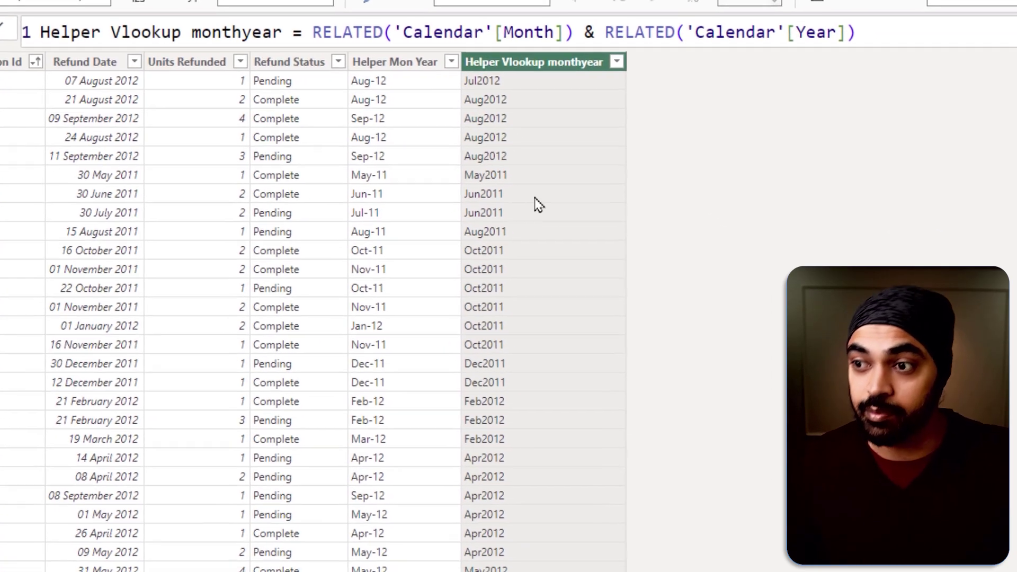
# - Add another calculated column to the Refunds table with the formula Vlookup for Transaction = RELATED(Sales[Tran Id])
pyautogui.rightClick(659, 266)
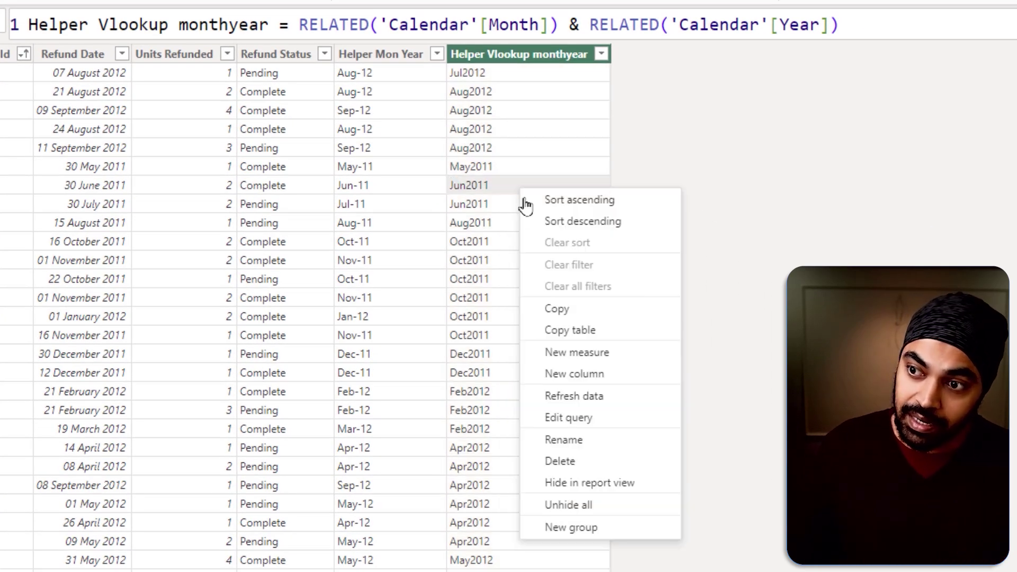
pyautogui.click(574, 373)
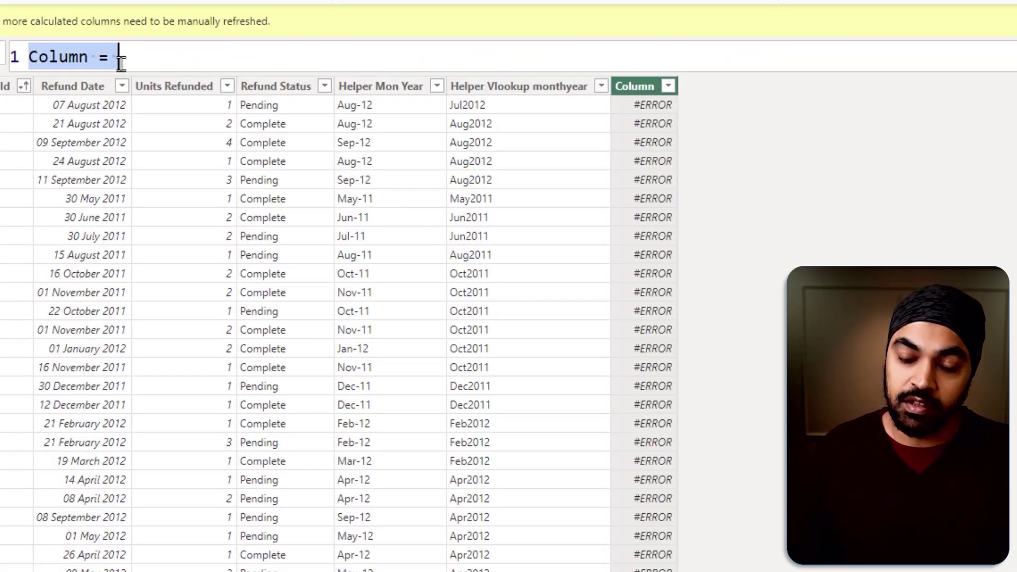
pyautogui.write('Vlookup for Transact')
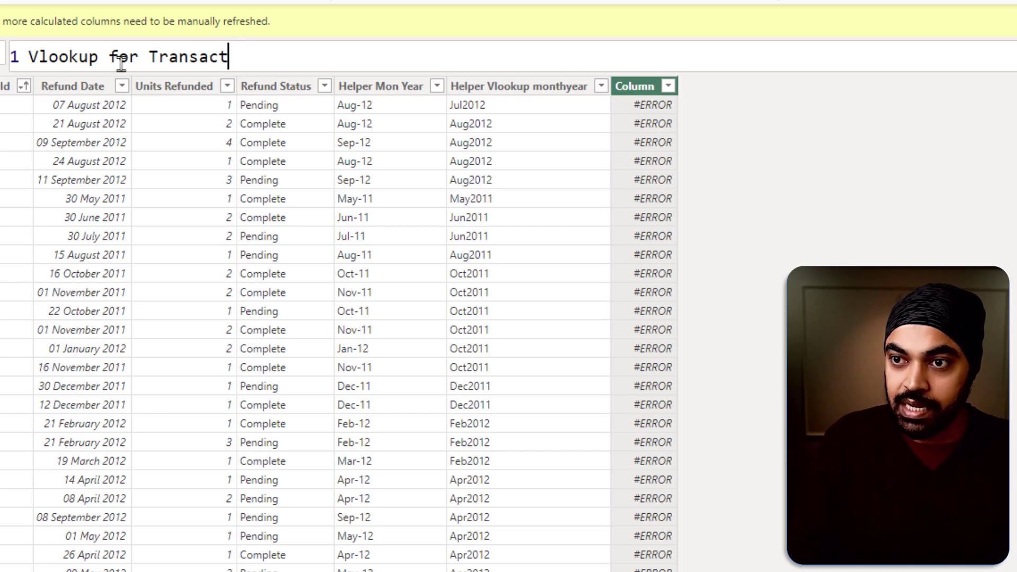
pyautogui.write('rel')
pyautogui.press('Tab')
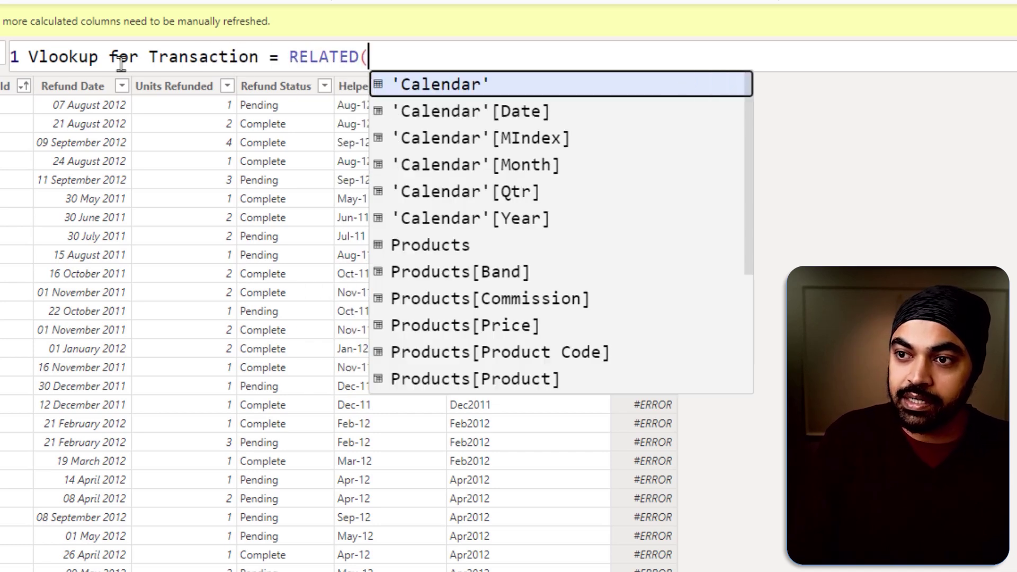
pyautogui.write('sal')
pyautogui.press('Down')
pyautogui.press('Down')
pyautogui.press('Down')
pyautogui.press('Down')
pyautogui.press('Down')
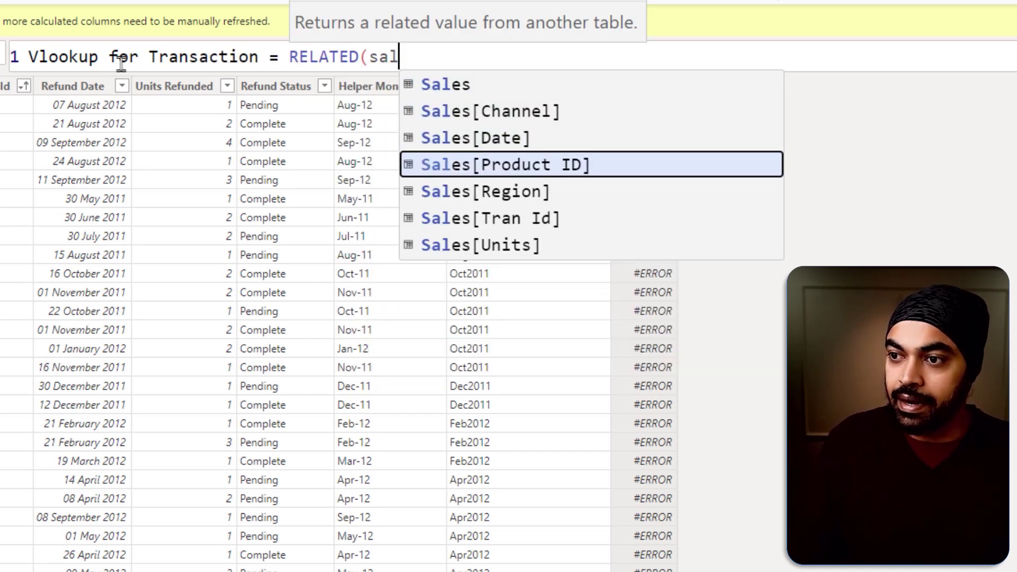
pyautogui.press('Tab')
pyautogui.write(')')
pyautogui.press('Return')
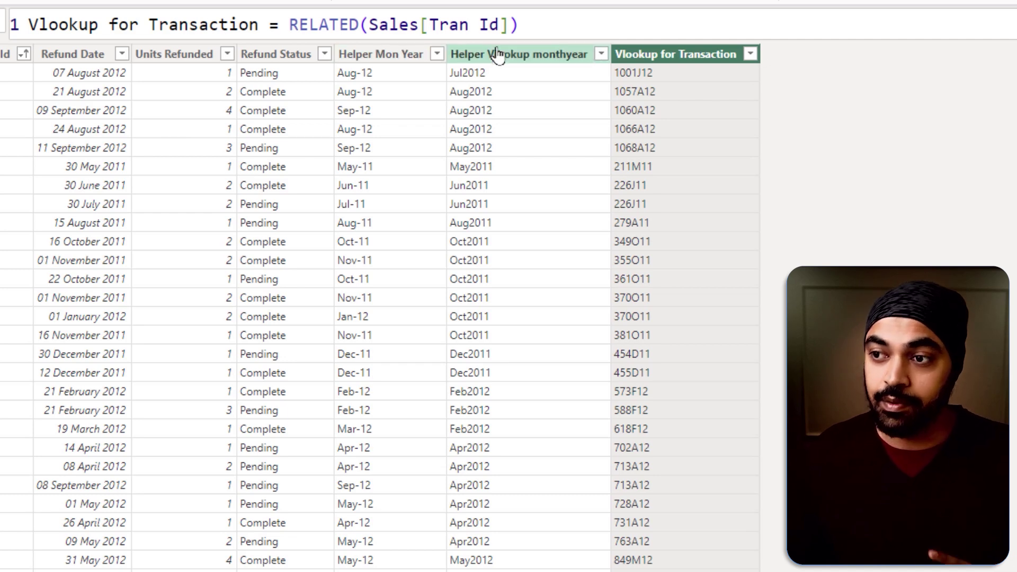
# - Filter the Refunds table's Helper Vlookup monthyear column to show only Jun2011
pyautogui.click(602, 55)
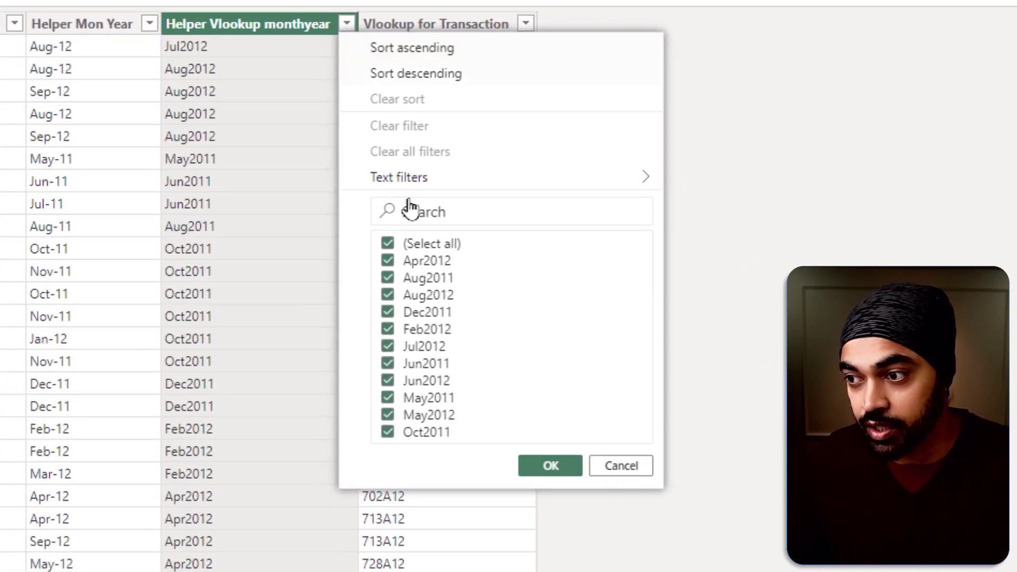
pyautogui.click(414, 244)
pyautogui.click(431, 371)
pyautogui.click(535, 467)
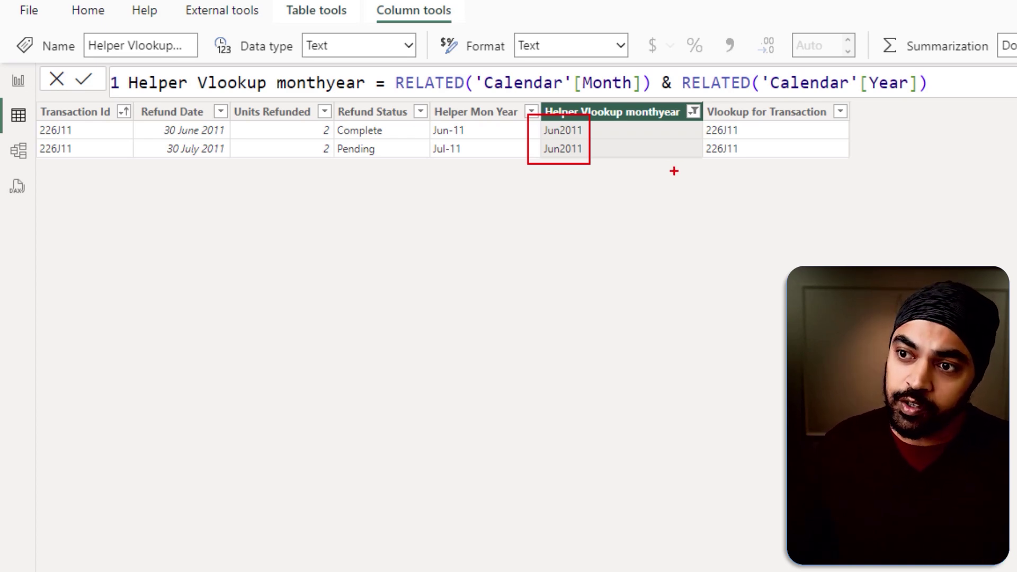
pyautogui.press('Escape')
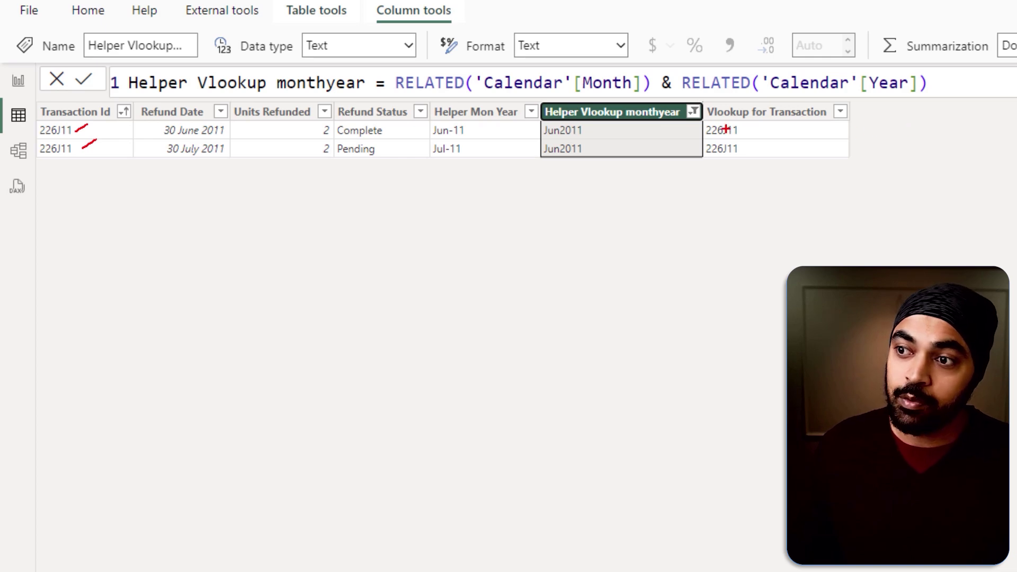
# - Review the formula of the Refunds table's Vlookup for Transaction column
pyautogui.click(792, 126)
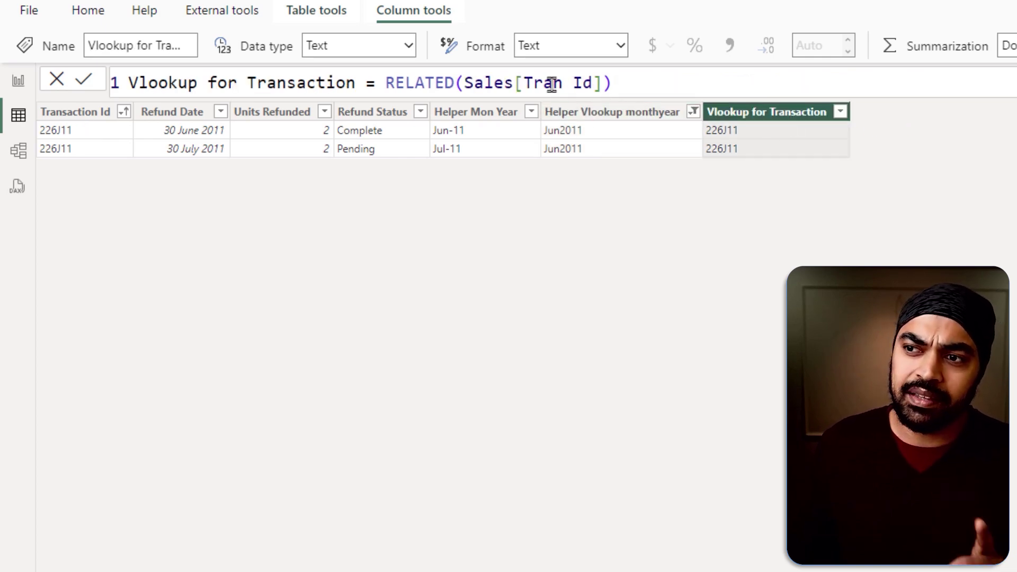
pyautogui.click(524, 83)
pyautogui.click(658, 80)
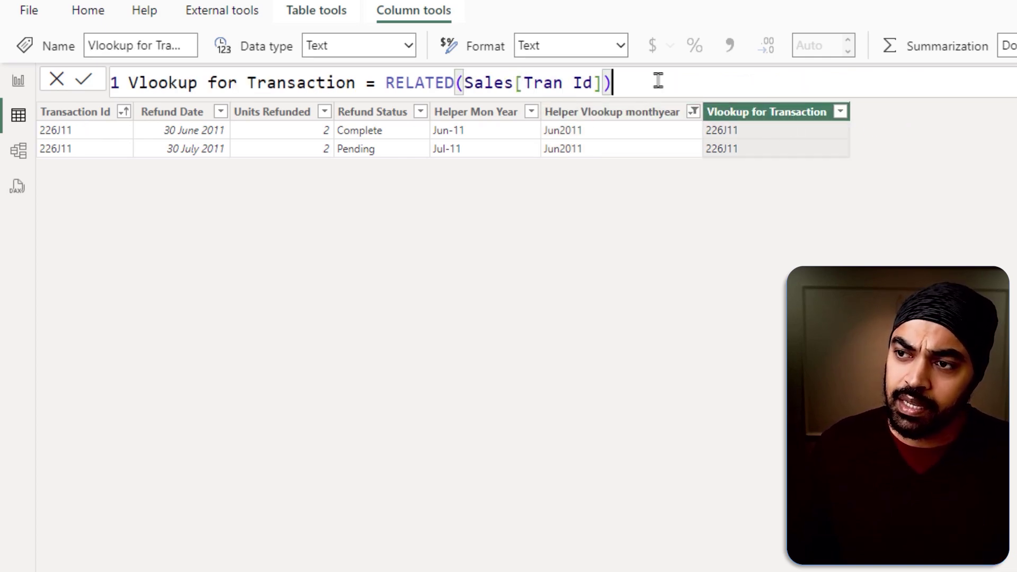
# - Extend the Vlookup for Transaction column formula to RELATED(Sales[Tran Id]) & "-" & RELATED(Sales[Date]) and commit it
pyautogui.write('& real')
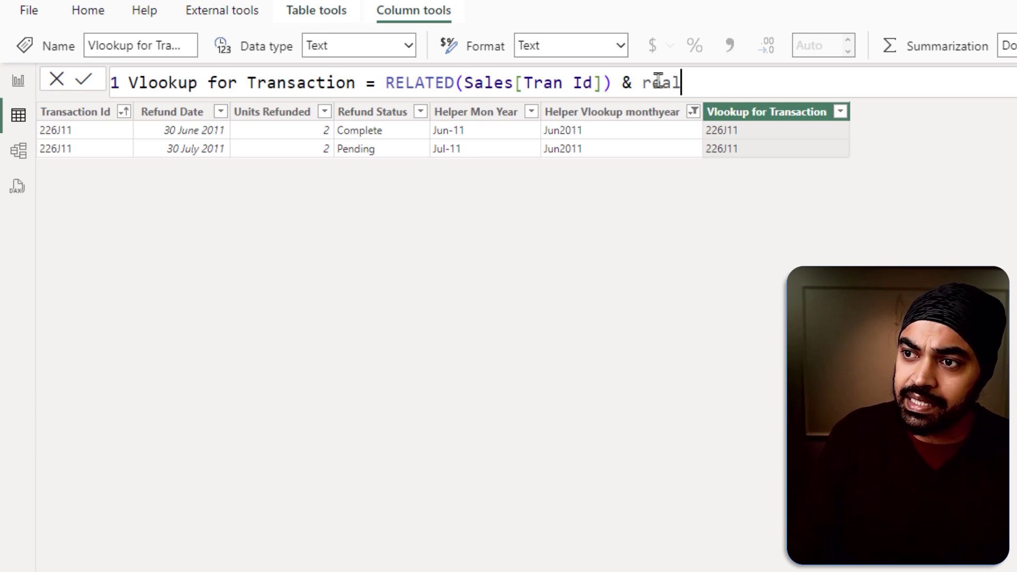
pyautogui.press('BackSpace')
pyautogui.press('BackSpace')
pyautogui.press('BackSpace')
pyautogui.write('el')
pyautogui.press('Tab')
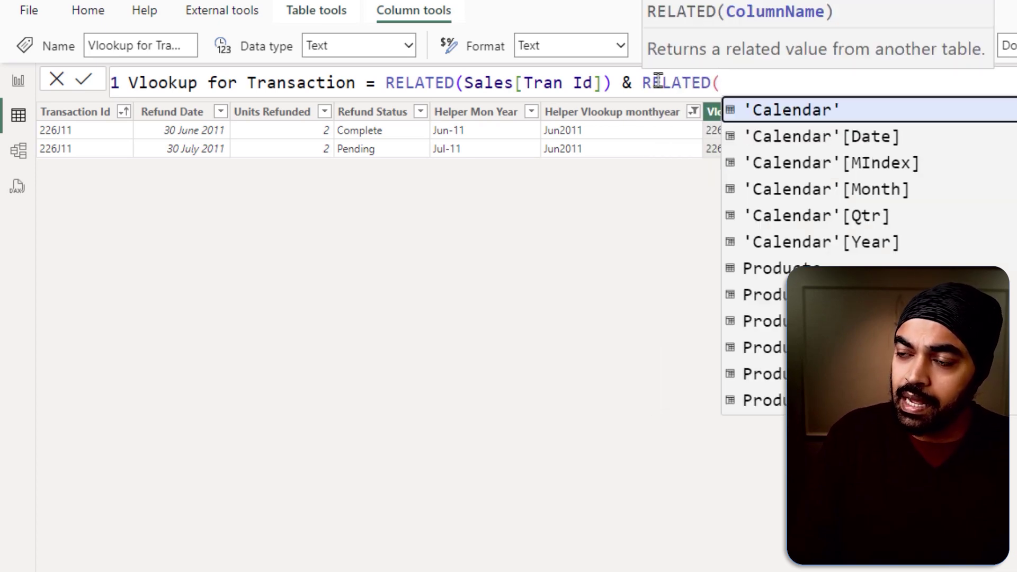
pyautogui.write('sal')
pyautogui.press('Down')
pyautogui.press('Down')
pyautogui.press('Tab')
pyautogui.write(')')
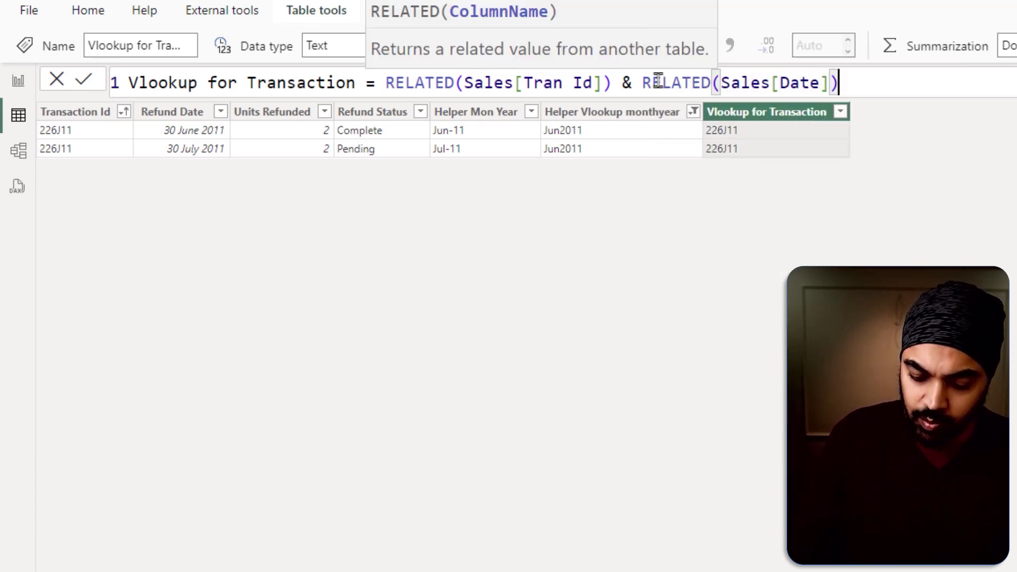
pyautogui.press('Return')
pyautogui.write('"-" ')
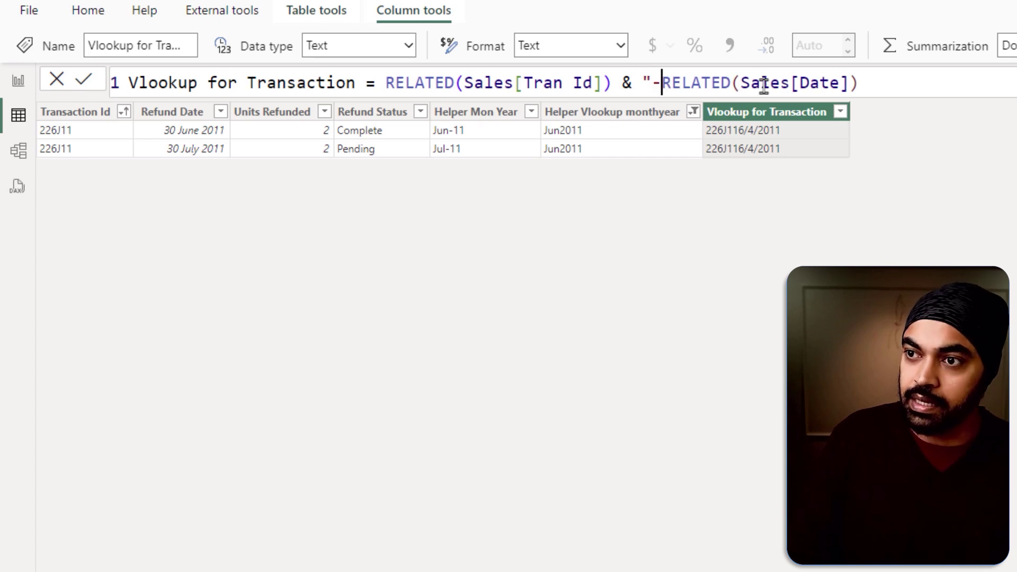
pyautogui.write('&')
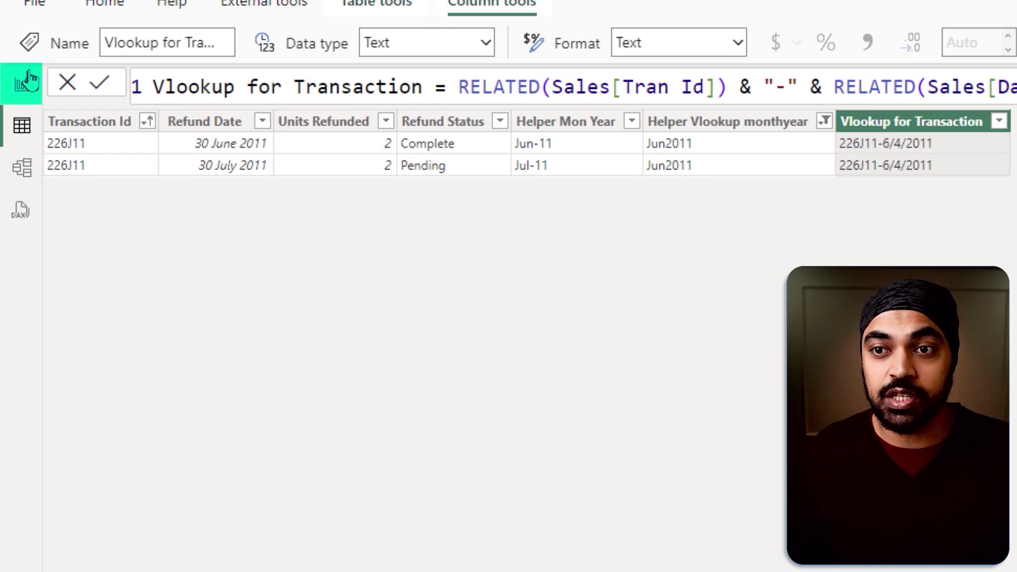
# - Create a relationship in the data model from Refund Date in the Refunds table to Date in the Calendar table
pyautogui.click(21, 83)
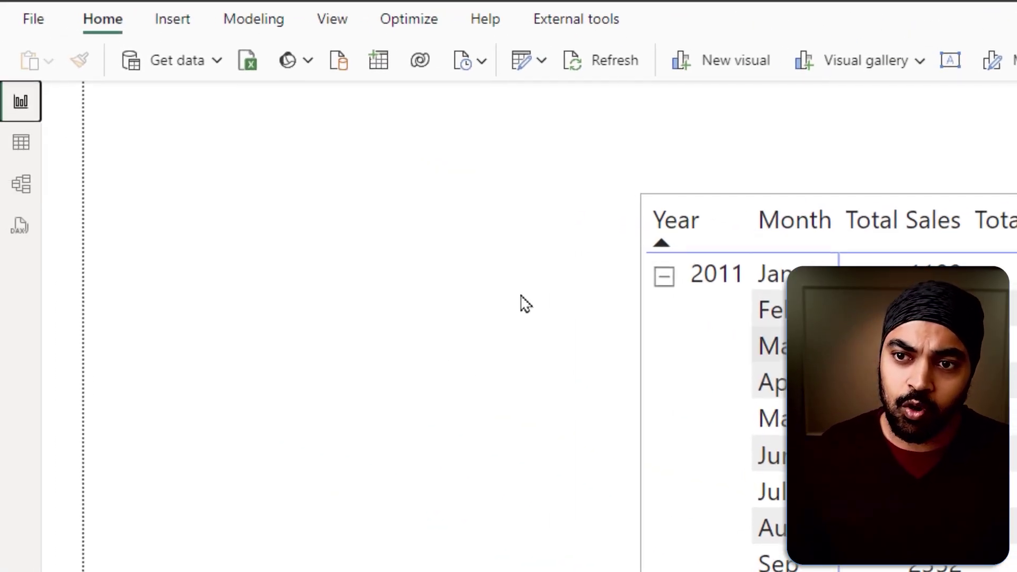
pyautogui.click(22, 191)
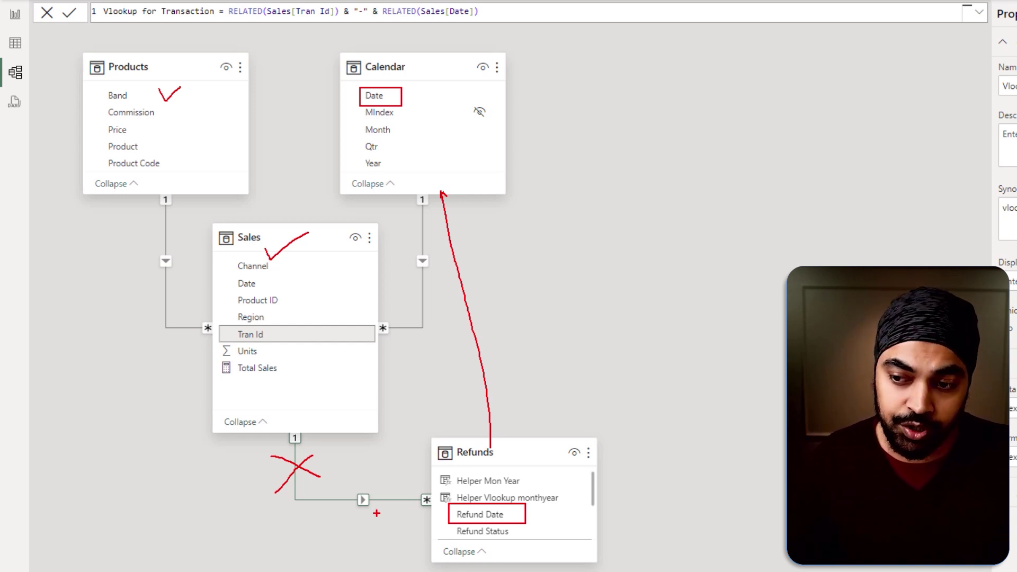
pyautogui.press('Escape')
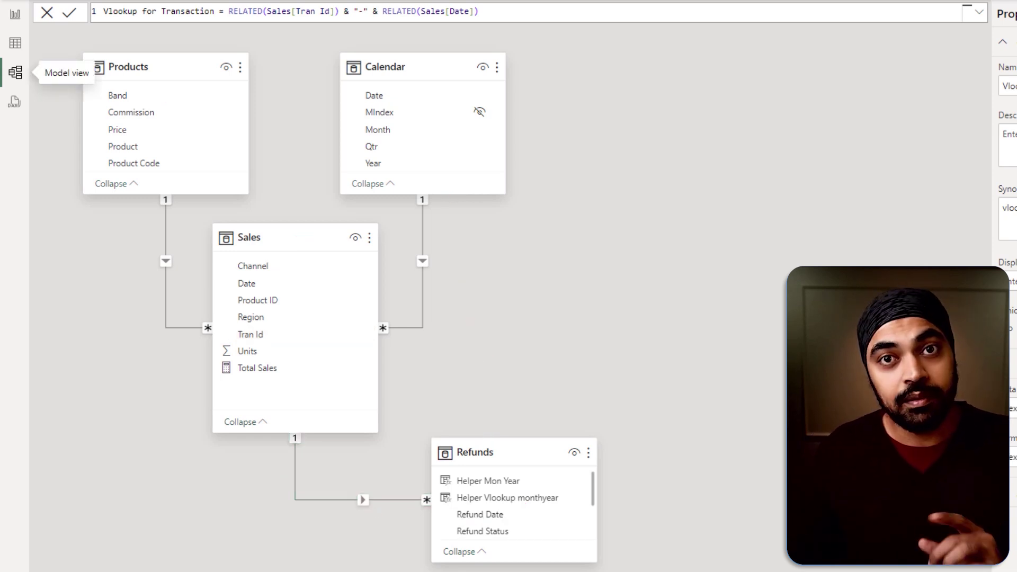
pyautogui.click(480, 523)
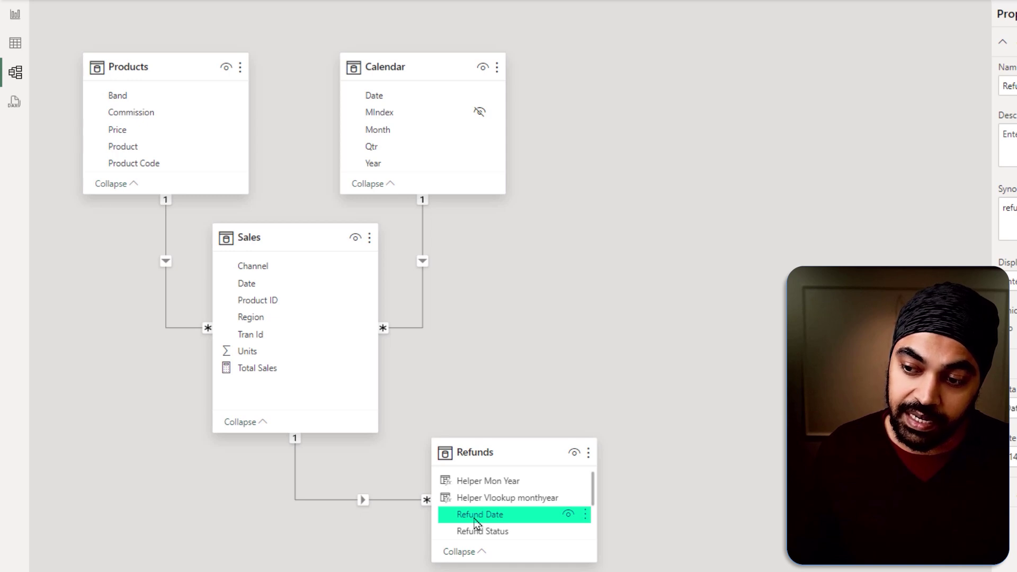
pyautogui.moveTo(475, 522); pyautogui.dragTo(443, 101)
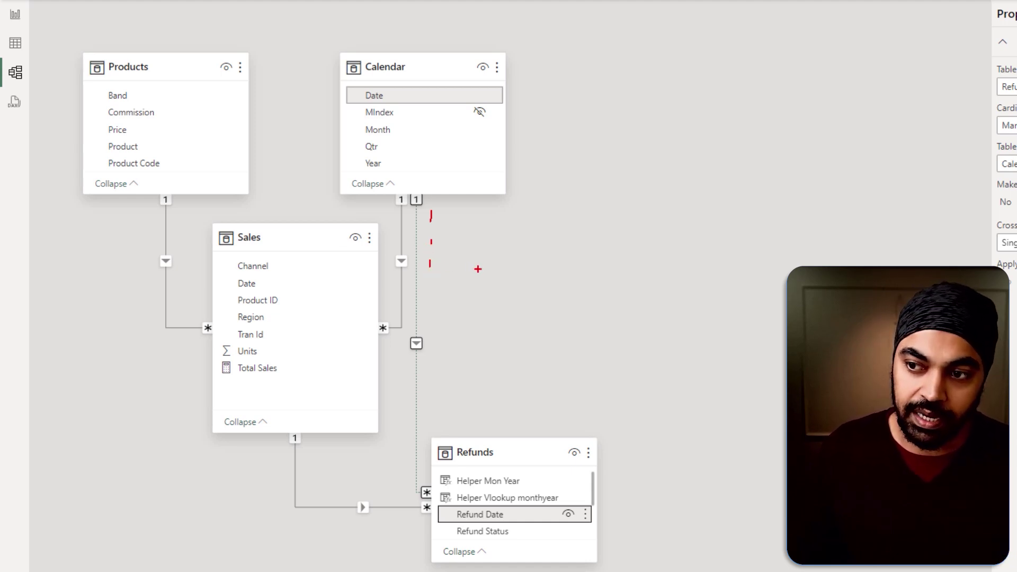
pyautogui.press('Escape')
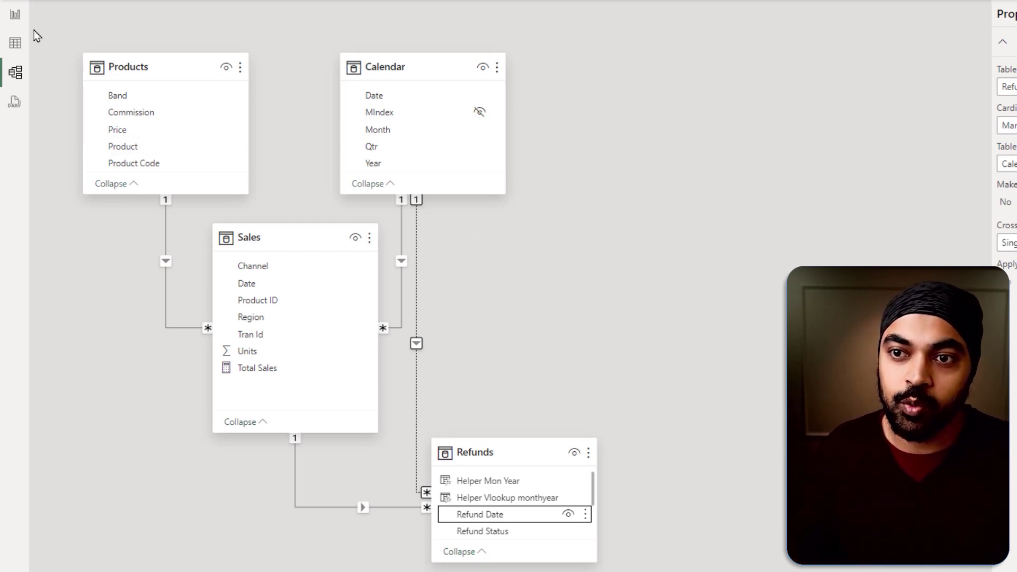
# - Examine the report matrix's Year and Month fields and the direct and indirect filter paths from Calendar to Refunds in the model
pyautogui.click(12, 16)
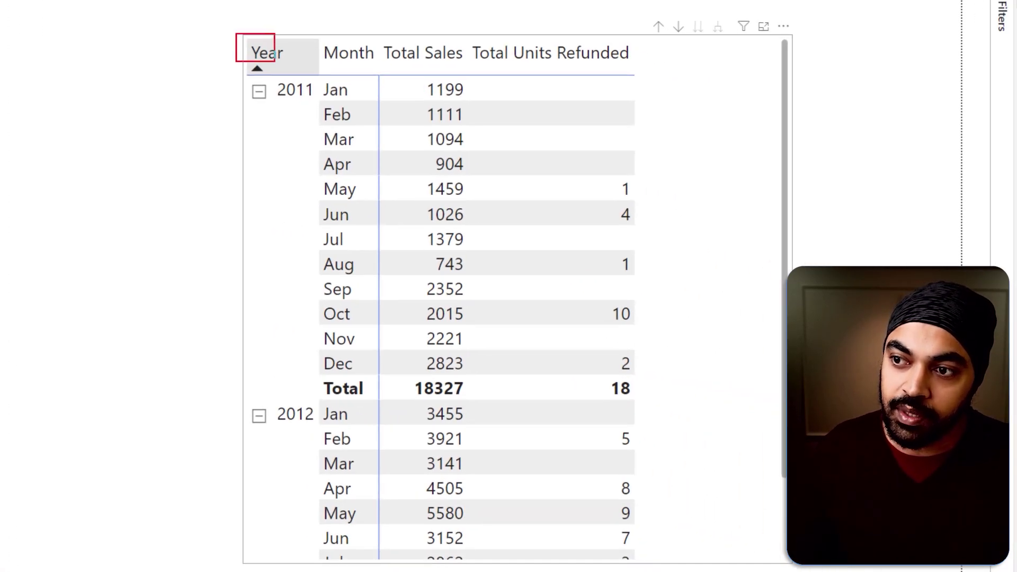
pyautogui.moveTo(383, 161); pyautogui.dragTo(384, 163)
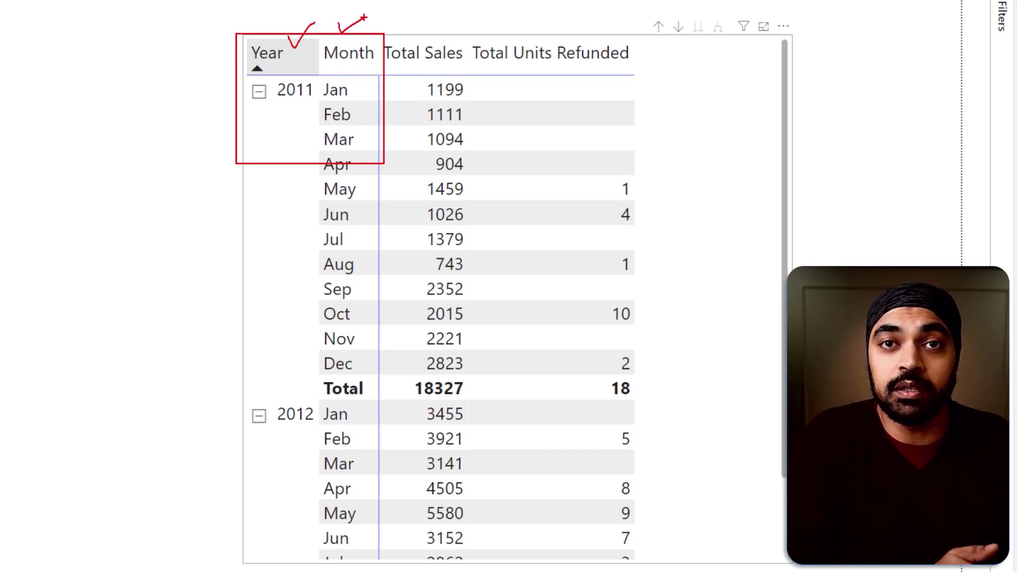
pyautogui.press('Escape')
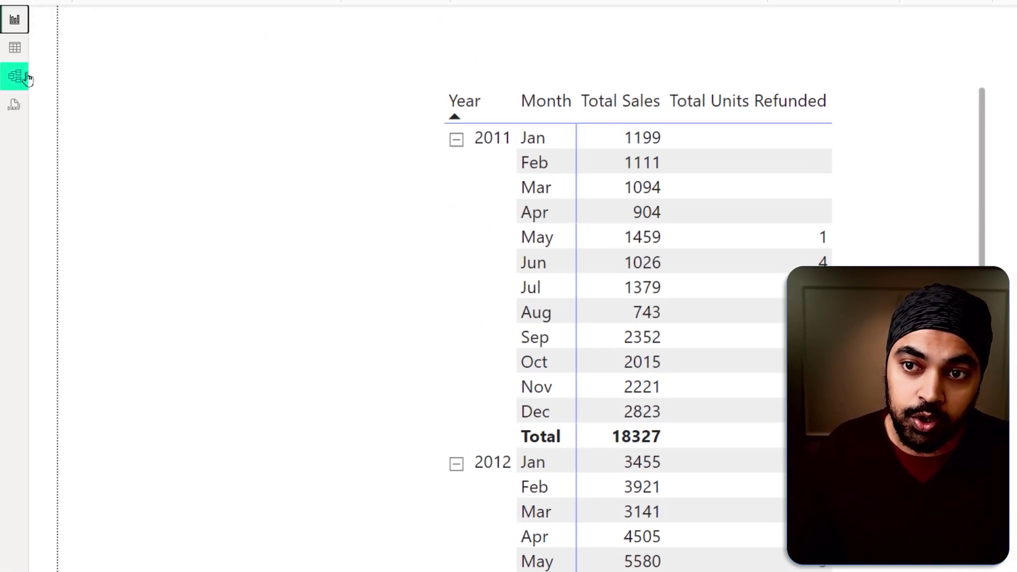
pyautogui.click(26, 79)
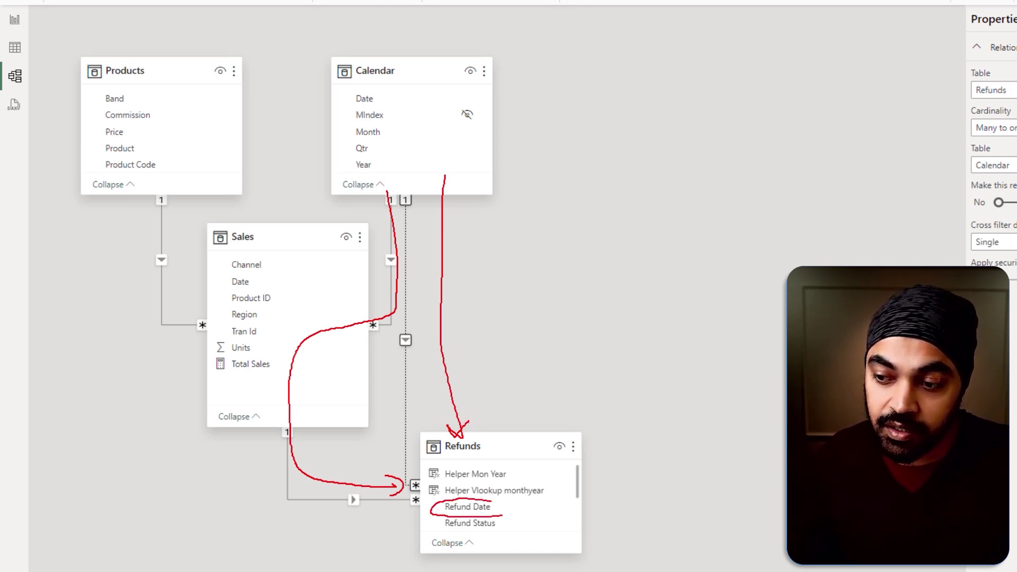
pyautogui.press('Escape')
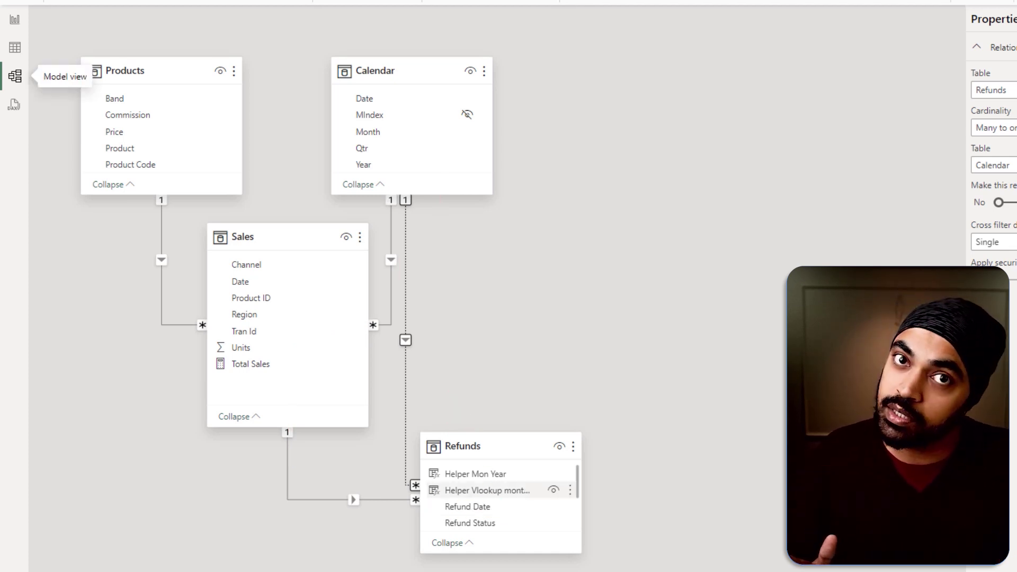
# - In the report, wrap the Total Units Refunded measure's SUM(Refunds[Units Refunded]) in a CALCULATE function, ready for a filter argument
pyautogui.click(15, 20)
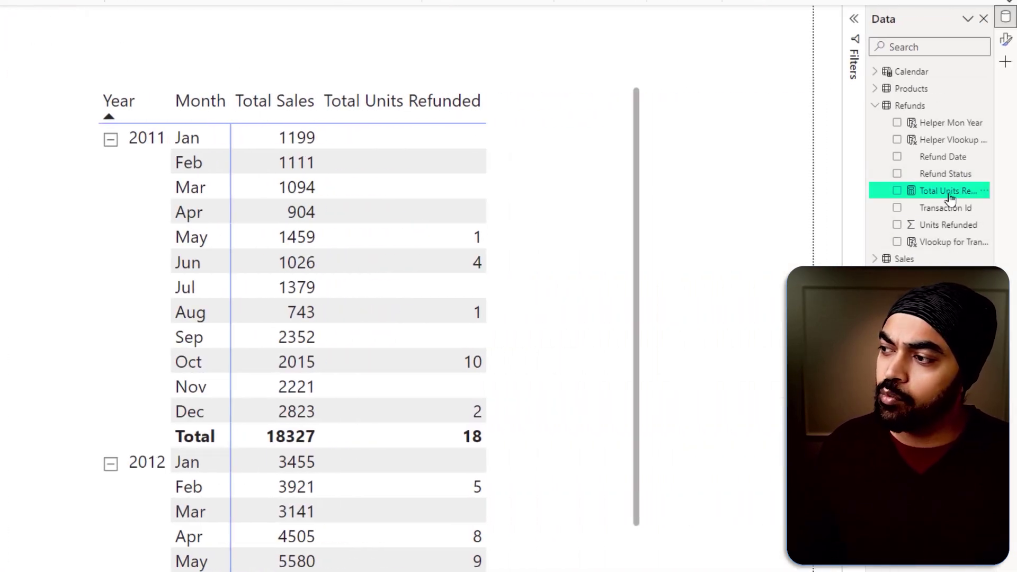
pyautogui.click(949, 196)
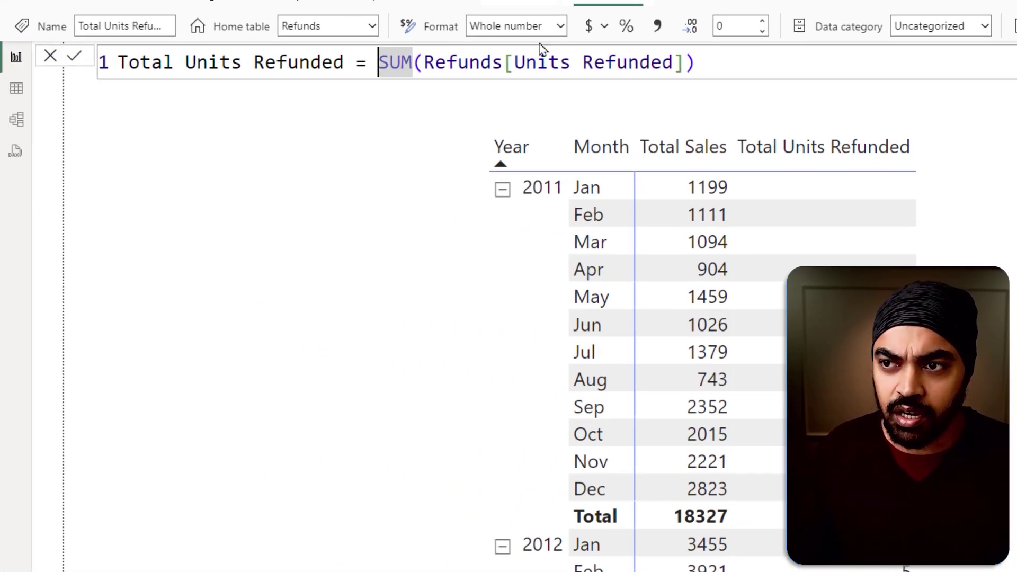
pyautogui.press('Return')
pyautogui.write('CALCULATE(')
pyautogui.press('Return')
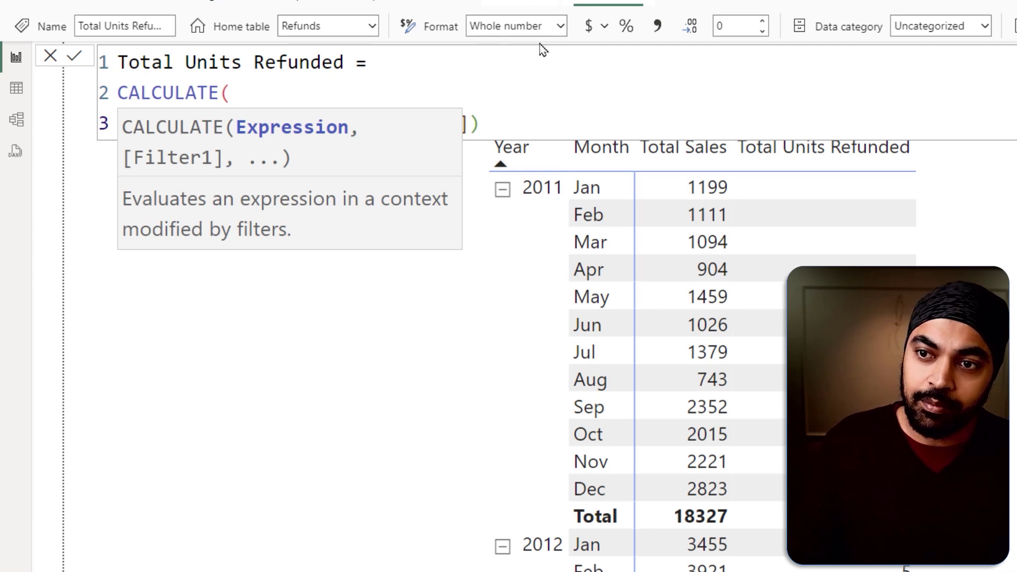
pyautogui.press('End')
pyautogui.write(',')
pyautogui.hotkey('shift', 'Return')
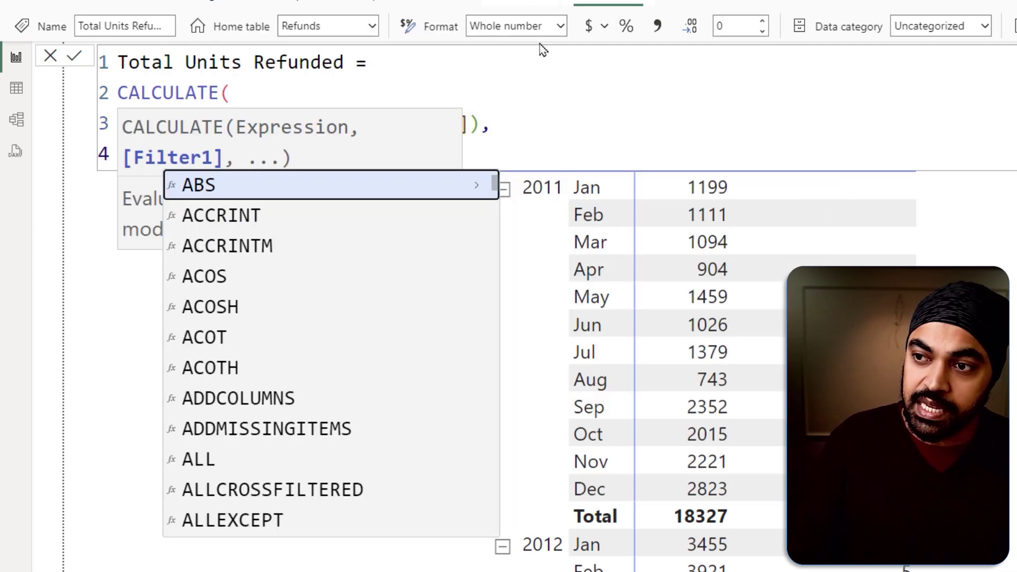
# - Add USERELATIONSHIP('Calendar'[Date], Refunds[Refund Date]) as the CALCULATE filter in the Total Units Refunded measure and close the function
pyautogui.write('USER')
pyautogui.press('Down')
pyautogui.press('Tab')
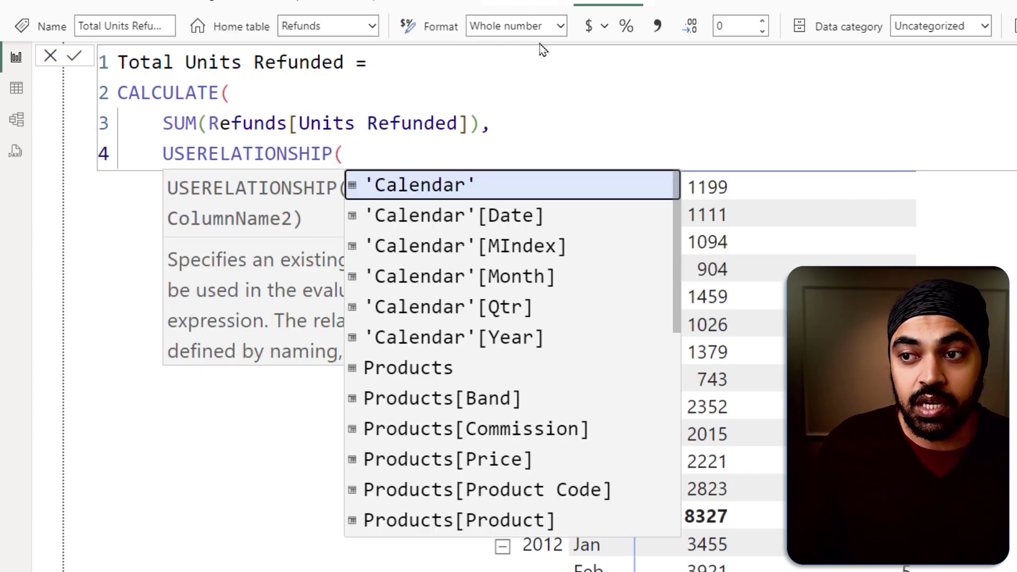
pyautogui.press('Down')
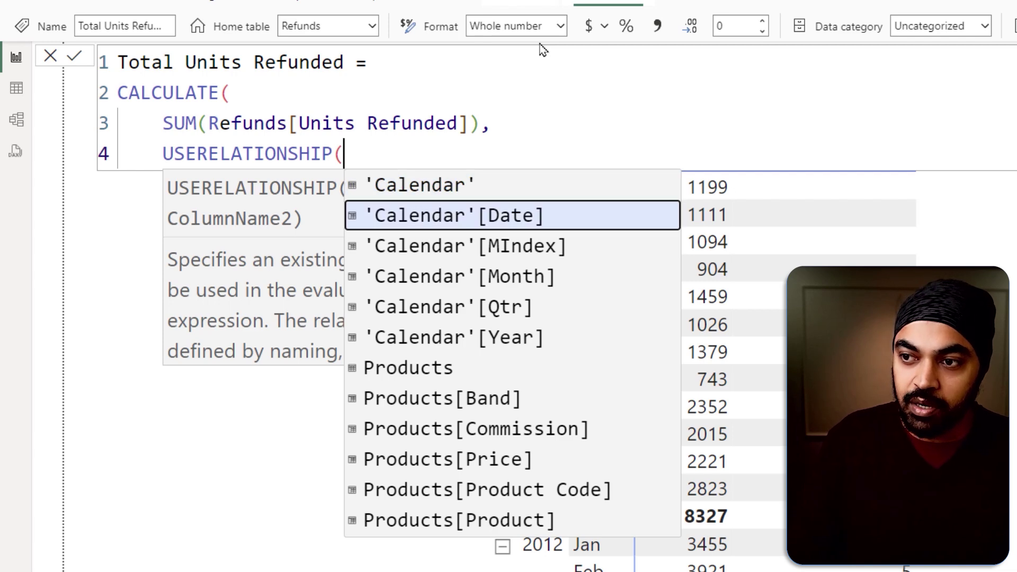
pyautogui.press('Tab')
pyautogui.write(', re')
pyautogui.press('Down')
pyautogui.press('Down')
pyautogui.press('Down')
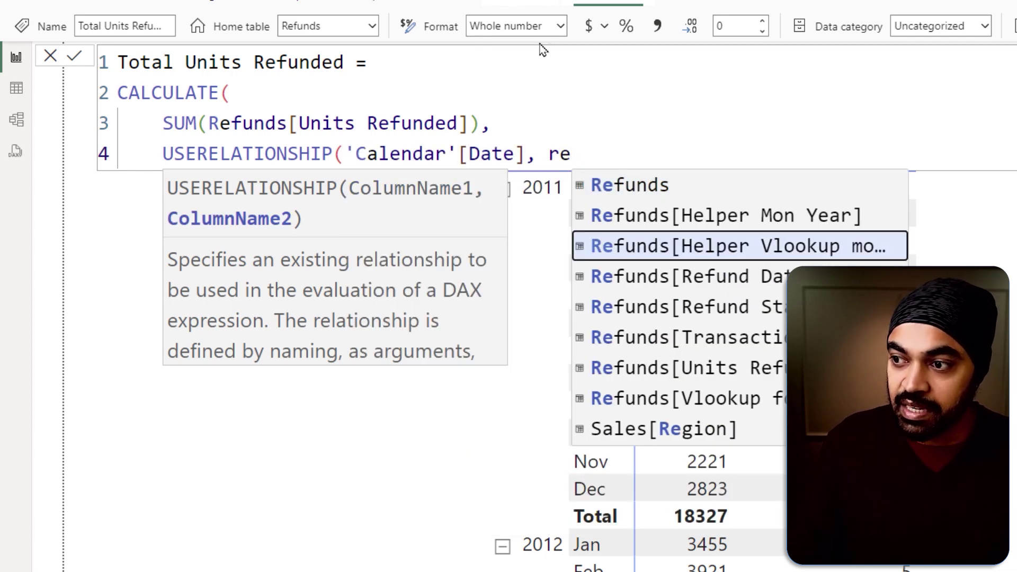
pyautogui.press('Tab')
pyautogui.write(')')
pyautogui.press('Return')
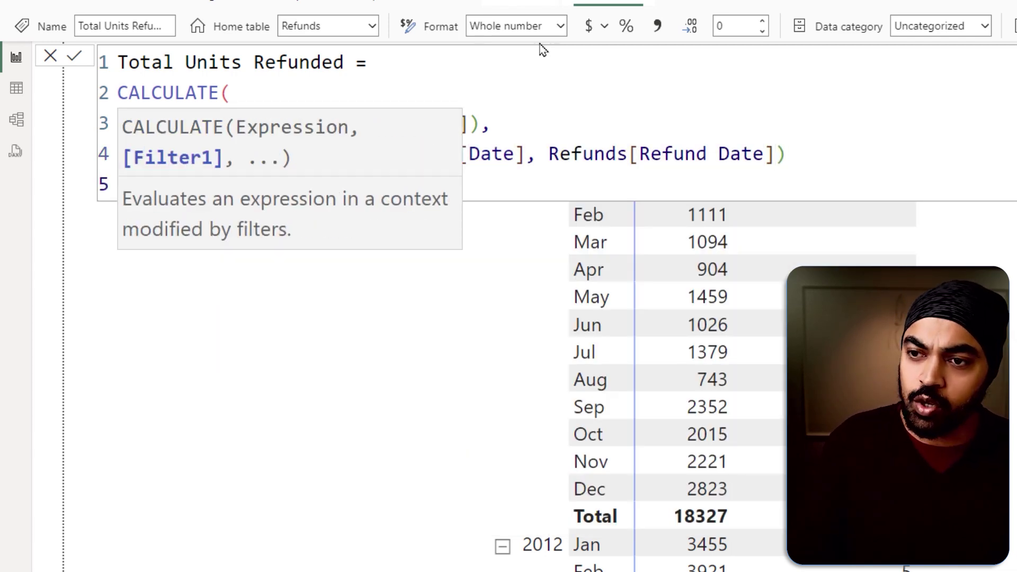
pyautogui.write(')')
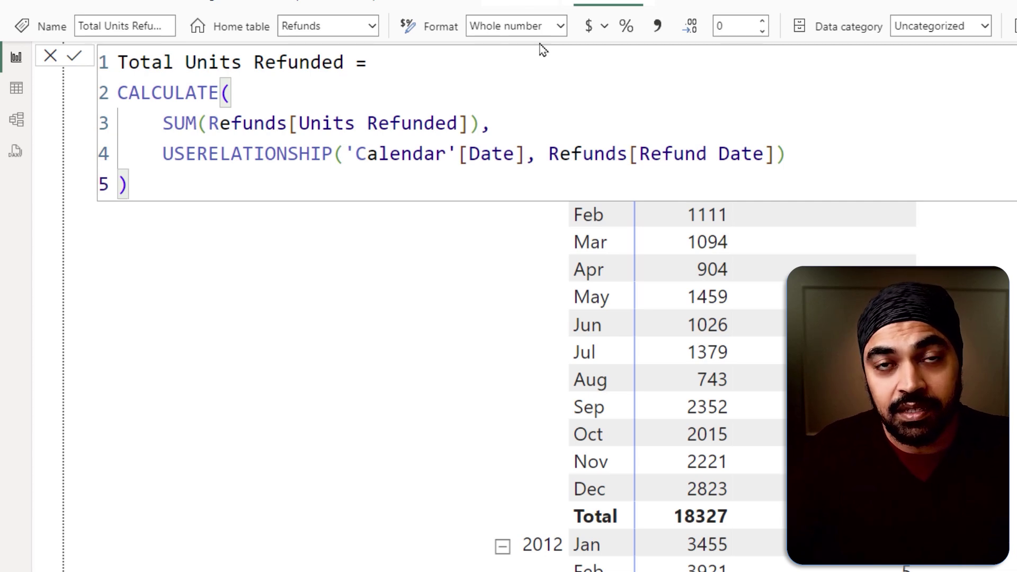